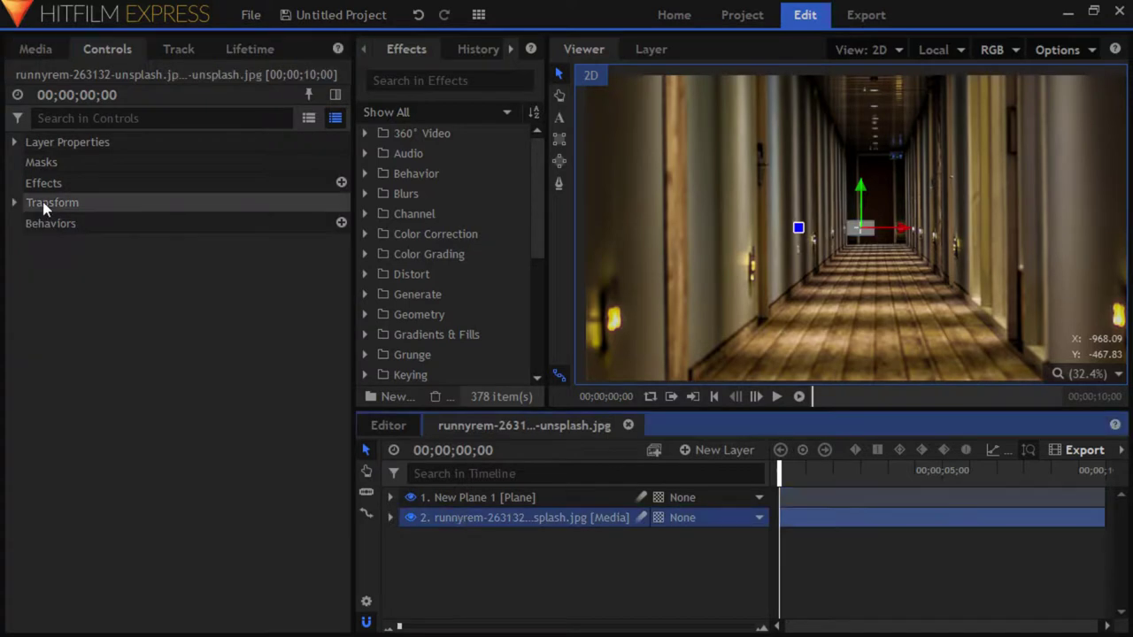
# Scale the hallway photo layer to 36% and reposition it to centre the corridor's vanishing point in the frame
pyautogui.moveTo(290, 284)
pyautogui.mouseDown()
pyautogui.moveTo(227, 283)
pyautogui.moveTo(312, 281)
pyautogui.mouseUp()
pyautogui.click(480, 521)
pyautogui.moveTo(858, 191); pyautogui.dragTo(858, 211)
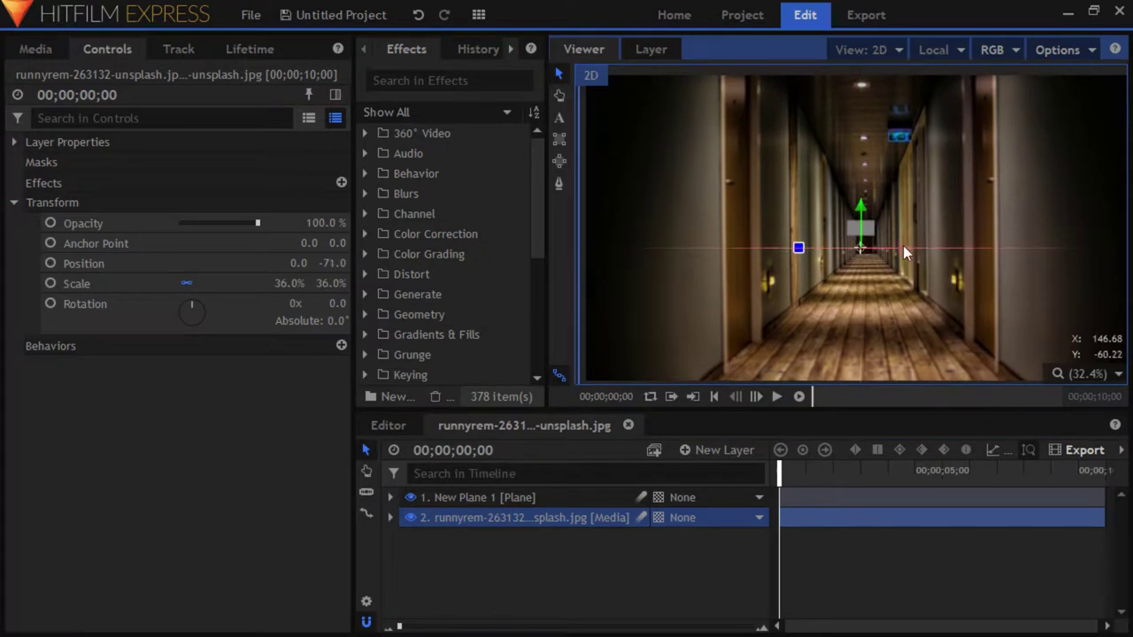
pyautogui.moveTo(903, 243); pyautogui.dragTo(897, 247)
pyautogui.scroll(3, 888, 236)
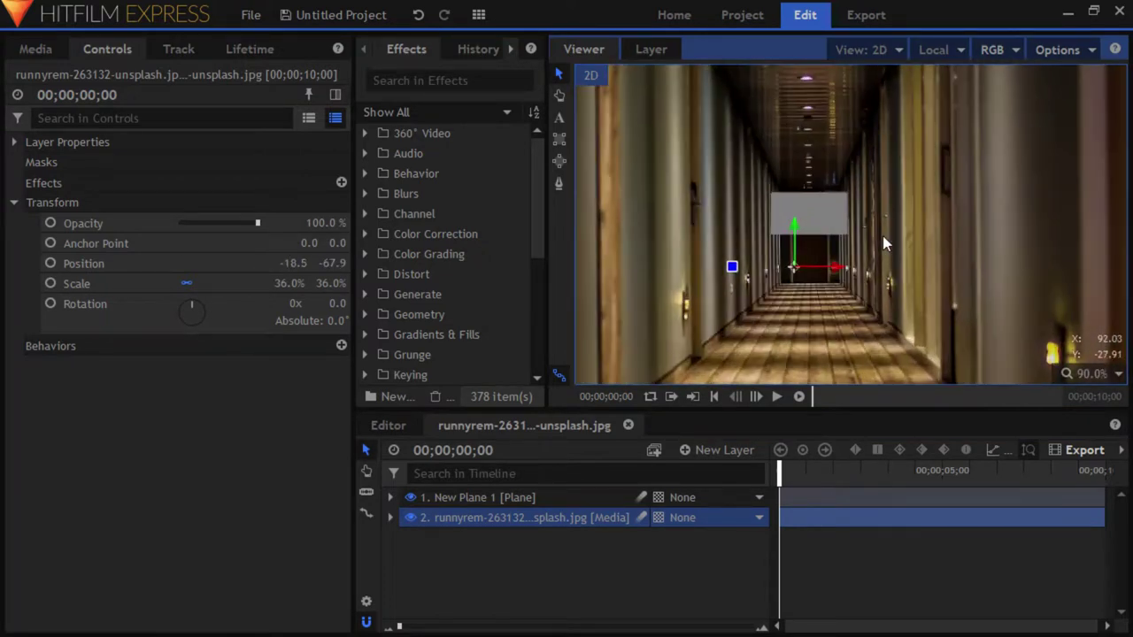
pyautogui.scroll(-2, 888, 235)
pyautogui.moveTo(812, 222); pyautogui.dragTo(825, 201)
pyautogui.moveTo(858, 241); pyautogui.dragTo(862, 241)
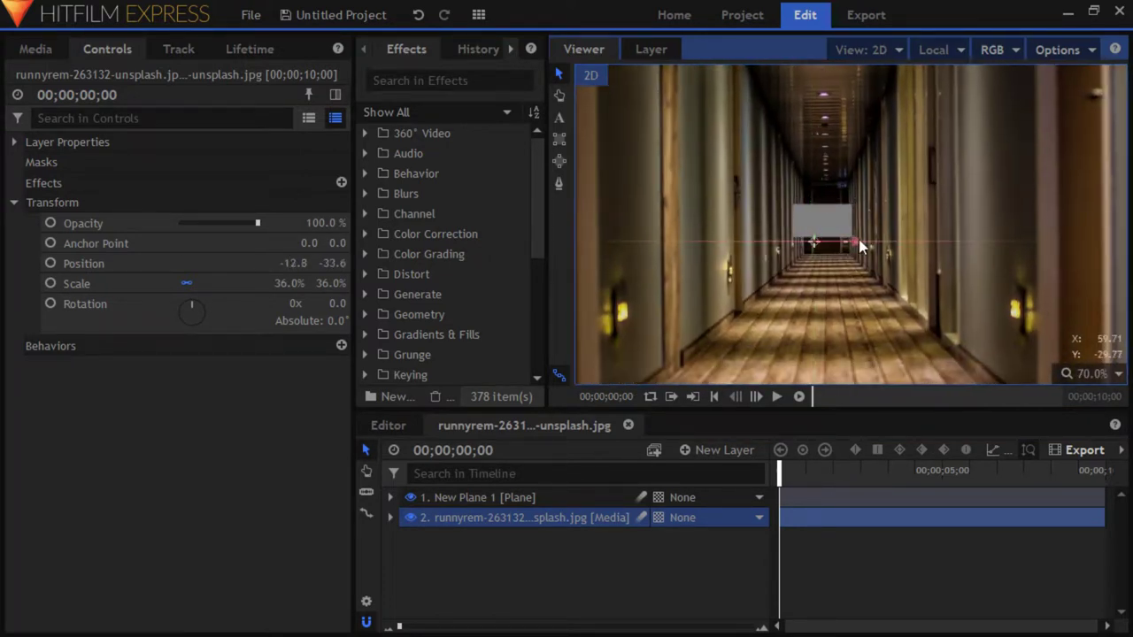
pyautogui.click(1093, 379)
pyautogui.click(1074, 588)
# Reset New Plane 1's scale to 100% and rename the layer Left Side
pyautogui.click(462, 498)
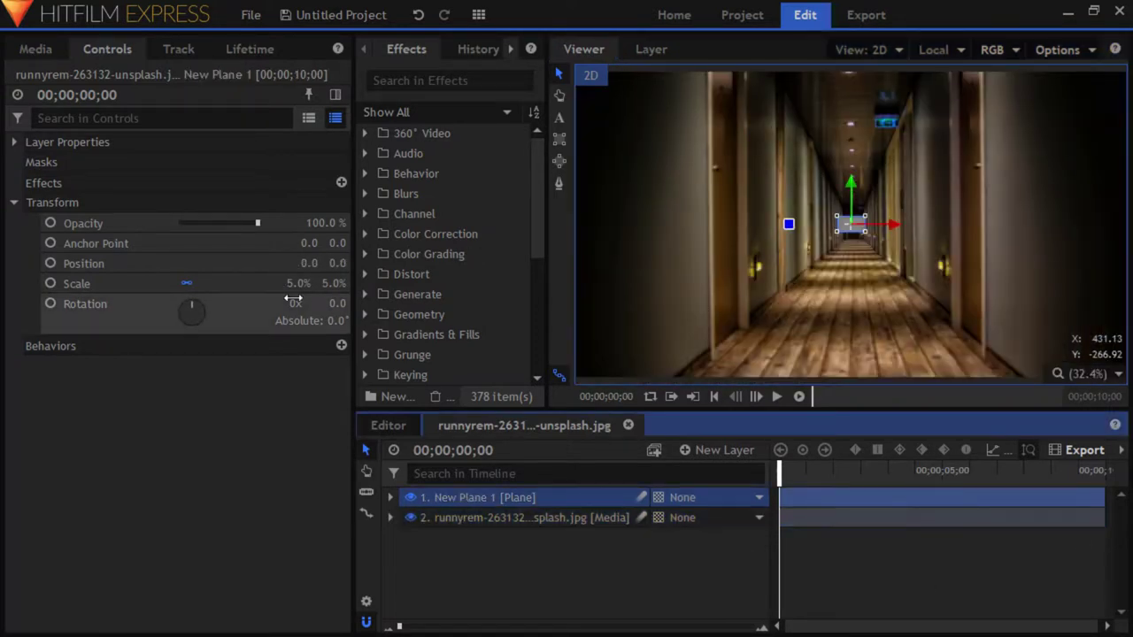
pyautogui.rightClick(331, 286)
pyautogui.click(356, 369)
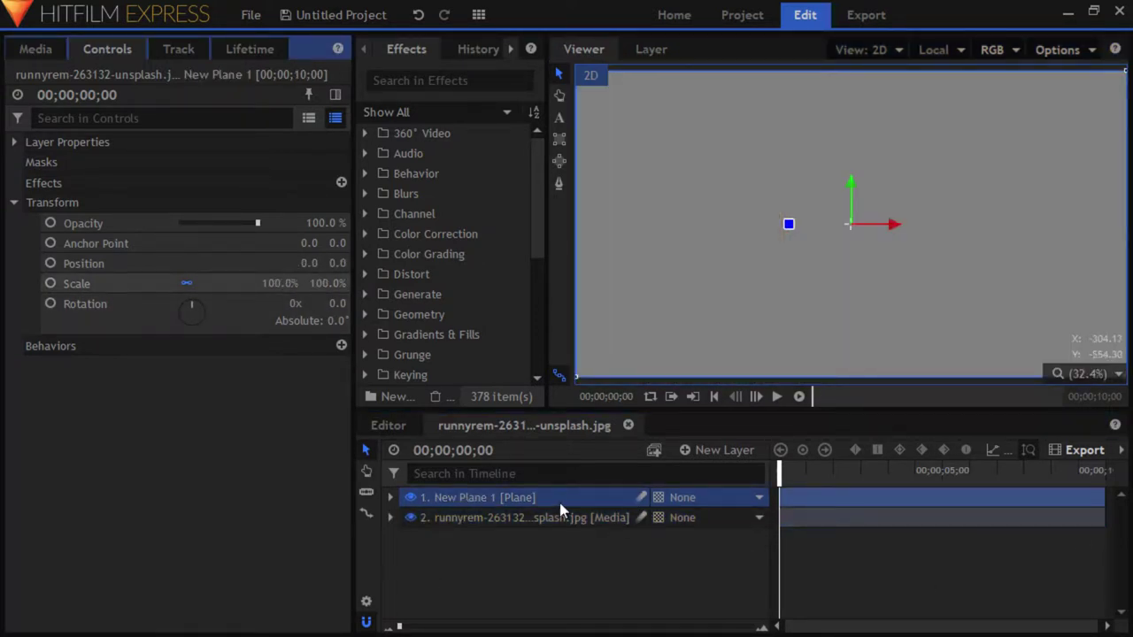
pyautogui.press('space')
pyautogui.press('space')
pyautogui.click(479, 493)
pyautogui.write('Left Side')
pyautogui.press('Return')
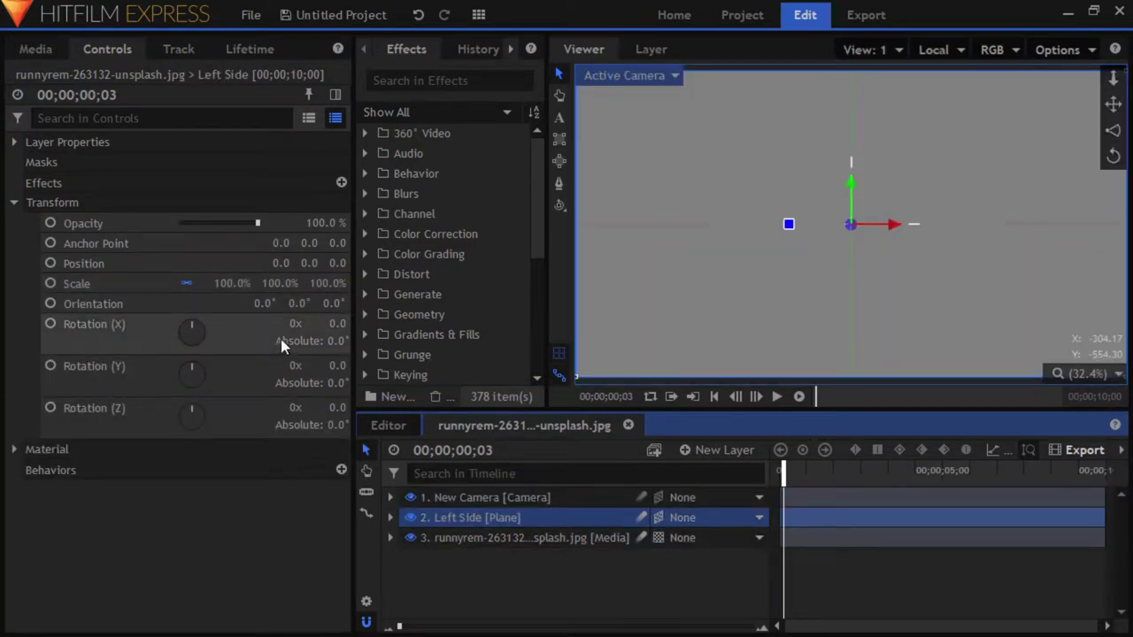
# Rotate the 3D Left Side plane 90° around Y and shift it toward the left wall to about X -448
pyautogui.click(334, 365)
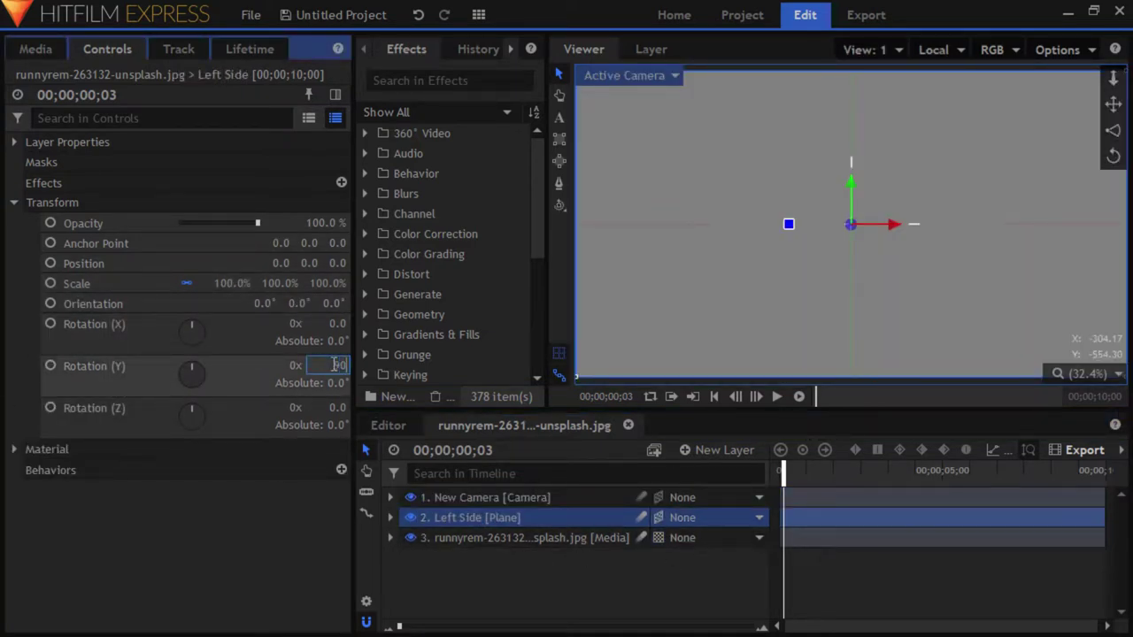
pyautogui.write('90')
pyautogui.press('Return')
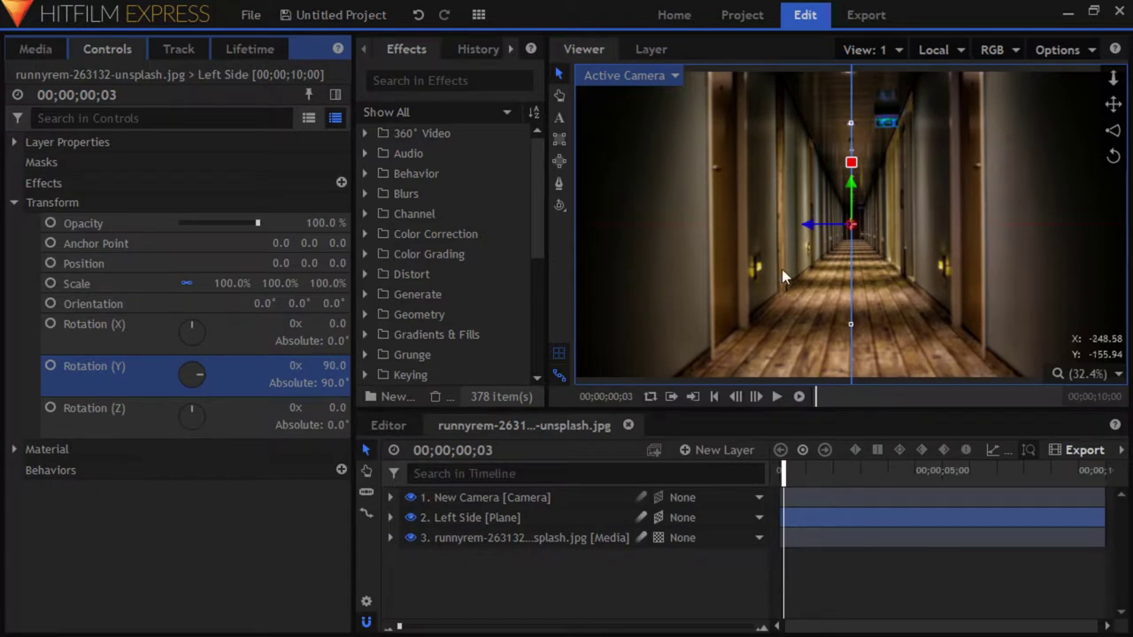
pyautogui.click(806, 227)
pyautogui.click(810, 225)
pyautogui.moveTo(809, 225); pyautogui.dragTo(681, 220)
# Find the Grid effect and apply it to the Left Side plane
pyautogui.click(443, 81)
pyautogui.write('grid')
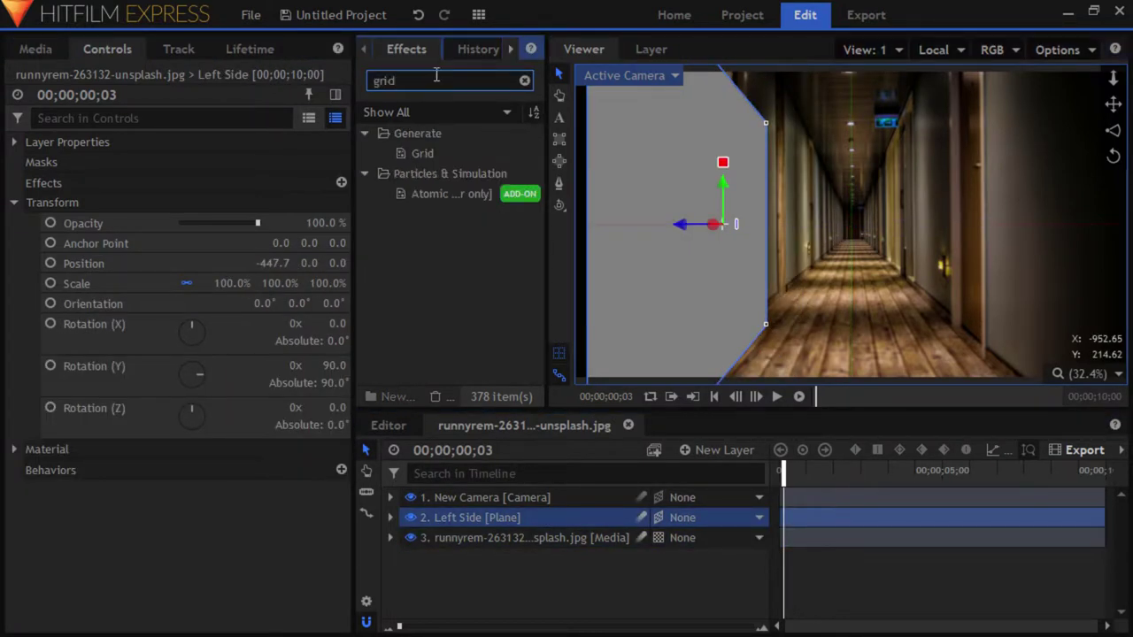
pyautogui.moveTo(469, 498); pyautogui.dragTo(502, 522)
# Stretch the Left Side plane to about 3327% by 154% and move it to about X -911 along the left wall
pyautogui.moveTo(655, 228); pyautogui.dragTo(622, 233)
pyautogui.scroll(-1, 794, 211)
pyautogui.scroll(-1, 794, 211)
pyautogui.scroll(1, 795, 211)
pyautogui.moveTo(795, 211); pyautogui.dragTo(795, 227)
pyautogui.moveTo(731, 148); pyautogui.dragTo(708, 112)
pyautogui.moveTo(636, 240); pyautogui.dragTo(594, 243)
pyautogui.moveTo(671, 368); pyautogui.dragTo(693, 396)
pyautogui.moveTo(794, 324); pyautogui.dragTo(893, 296)
pyautogui.moveTo(684, 212); pyautogui.dragTo(661, 212)
pyautogui.moveTo(778, 368); pyautogui.dragTo(931, 224)
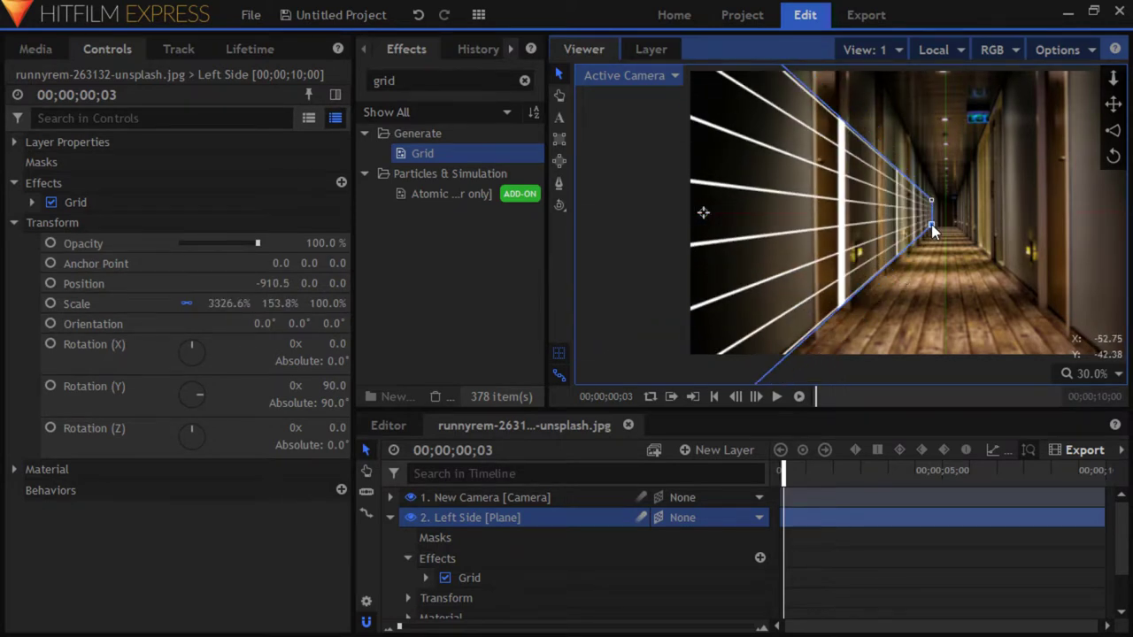
# Enlarge the Left Side plane to about 9441% by 280% and move it out to about X -2284
pyautogui.moveTo(665, 213); pyautogui.dragTo(430, 195)
pyautogui.moveTo(911, 224); pyautogui.dragTo(938, 223)
pyautogui.moveTo(938, 281); pyautogui.dragTo(866, 248)
pyautogui.moveTo(861, 199); pyautogui.dragTo(862, 191)
pyautogui.press('h')
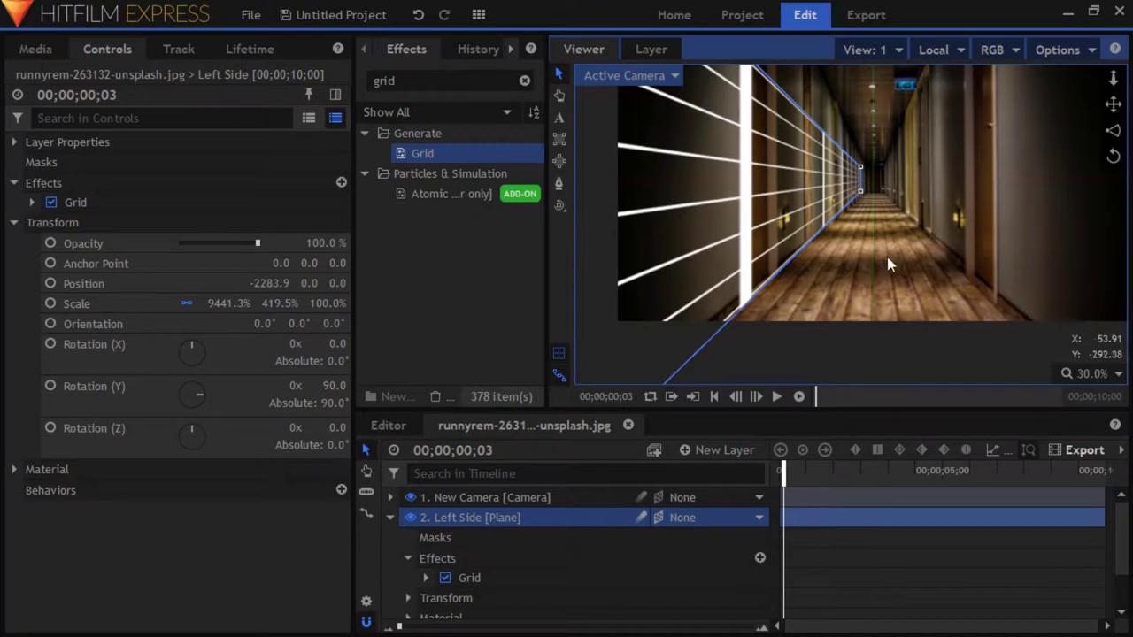
pyautogui.moveTo(879, 251); pyautogui.dragTo(849, 314)
pyautogui.moveTo(828, 228); pyautogui.dragTo(830, 257)
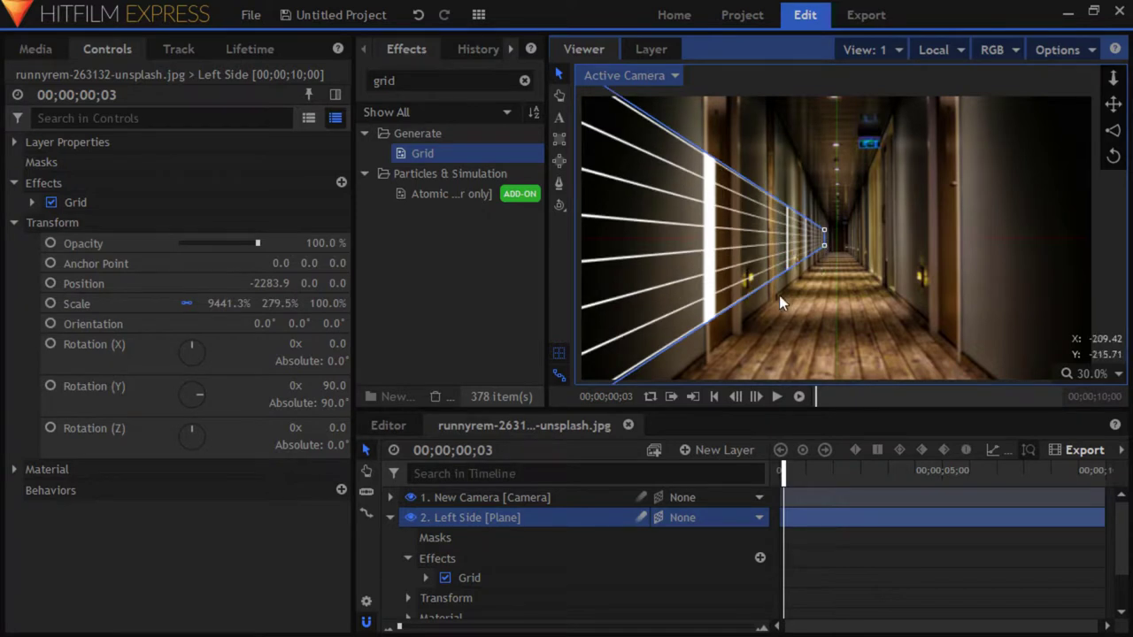
# Reposition the Left Side plane to about X -1569, Y -30 to line up its grid with the left wall
pyautogui.scroll(-4, 779, 301)
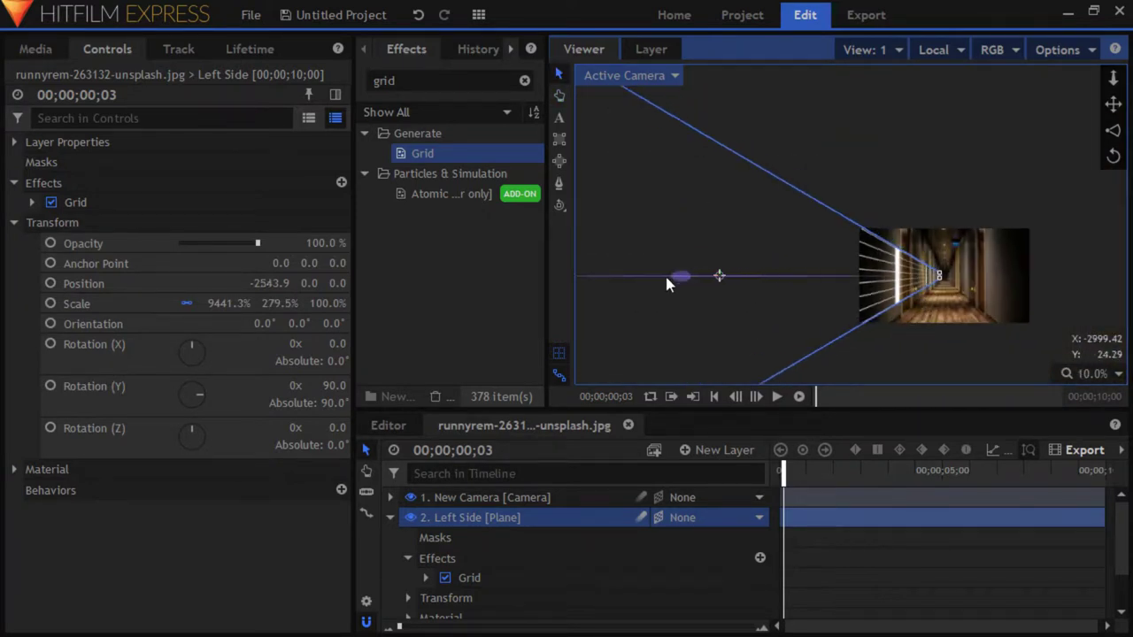
pyautogui.moveTo(722, 324); pyautogui.dragTo(763, 329)
pyautogui.scroll(3, 977, 273)
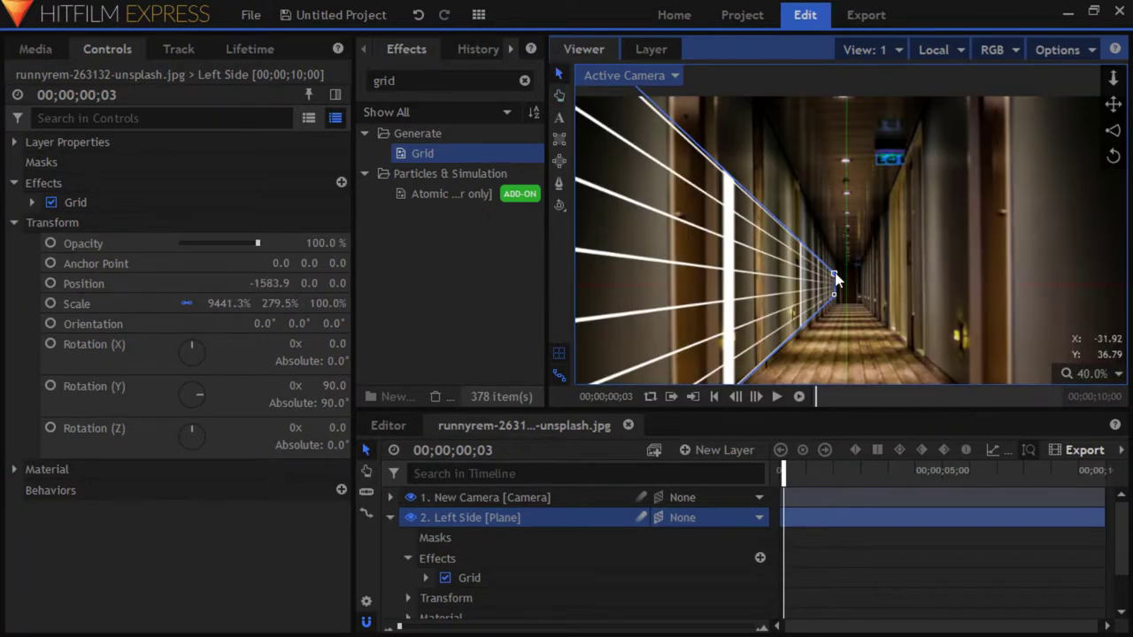
pyautogui.moveTo(843, 305); pyautogui.dragTo(841, 307)
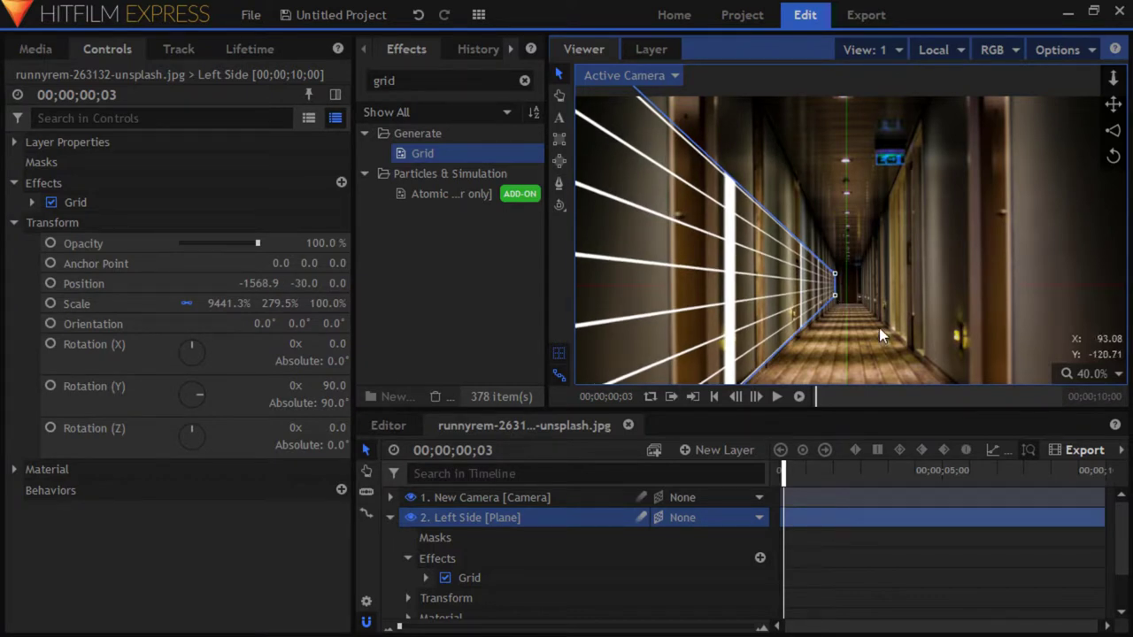
# Duplicate the Left Side plane and move the copy upward along the left wall
pyautogui.click(470, 517)
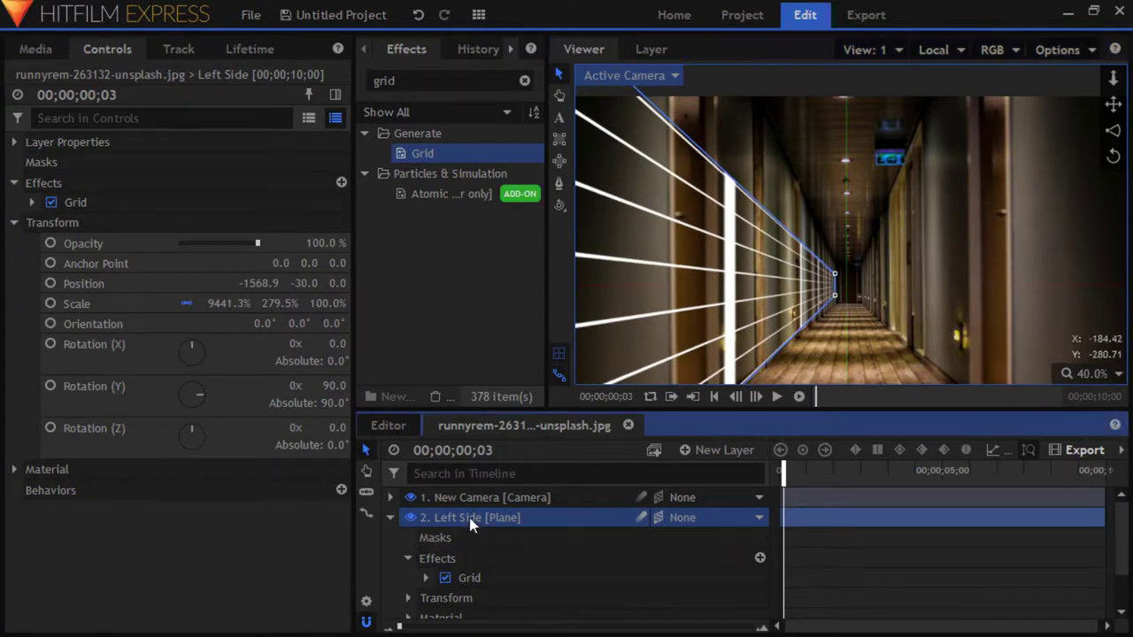
pyautogui.hotkey('ctrl', 'd')
pyautogui.scroll(-2, 593, 273)
pyautogui.moveTo(591, 269); pyautogui.dragTo(605, 4)
pyautogui.scroll(2, 826, 329)
pyautogui.press('h')
pyautogui.moveTo(830, 354); pyautogui.dragTo(991, 415)
pyautogui.press('v')
pyautogui.scroll(-2, 1037, 373)
pyautogui.moveTo(745, 76); pyautogui.dragTo(746, 48)
# Fine-tune the upper Left Side copy's Y position to 2487
pyautogui.scroll(5, 1032, 356)
pyautogui.press('h')
pyautogui.moveTo(968, 374); pyautogui.dragTo(814, 220)
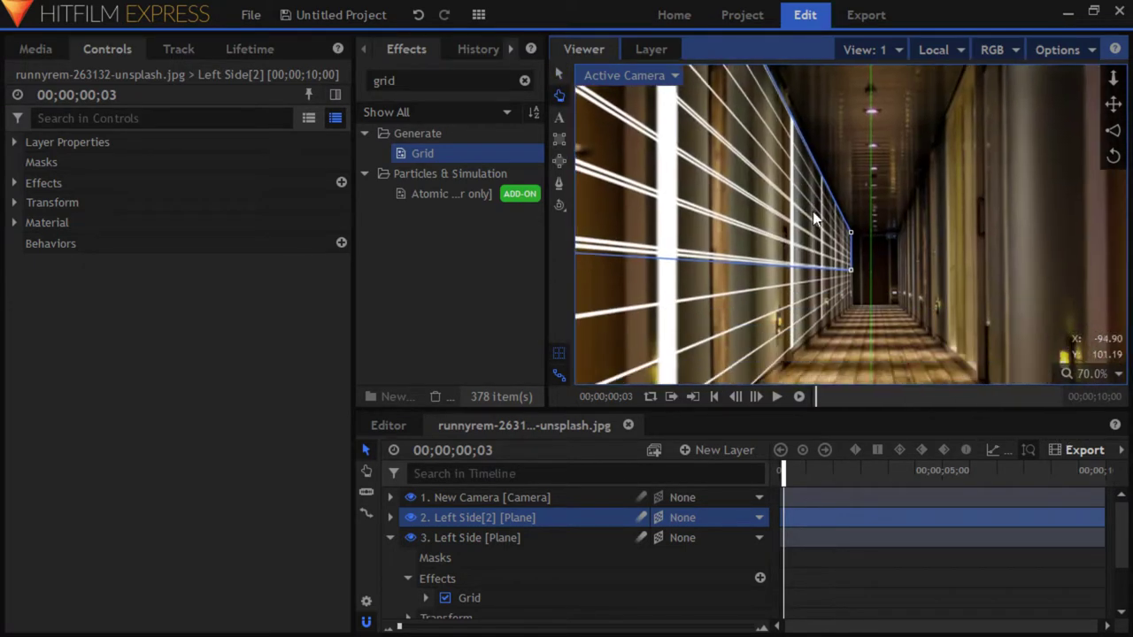
pyautogui.click(16, 203)
pyautogui.moveTo(297, 265); pyautogui.dragTo(321, 260)
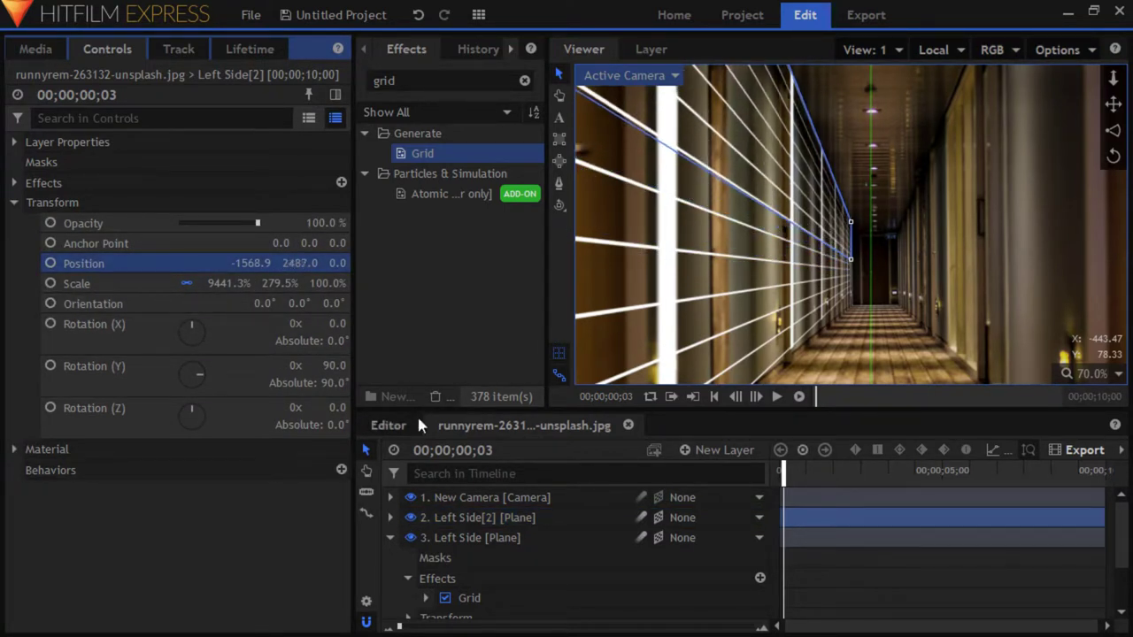
# Duplicate the Left Side[2] plane and lower the new copy to Y -258
pyautogui.click(478, 517)
pyautogui.hotkey('ctrl', 'd')
pyautogui.click(14, 202)
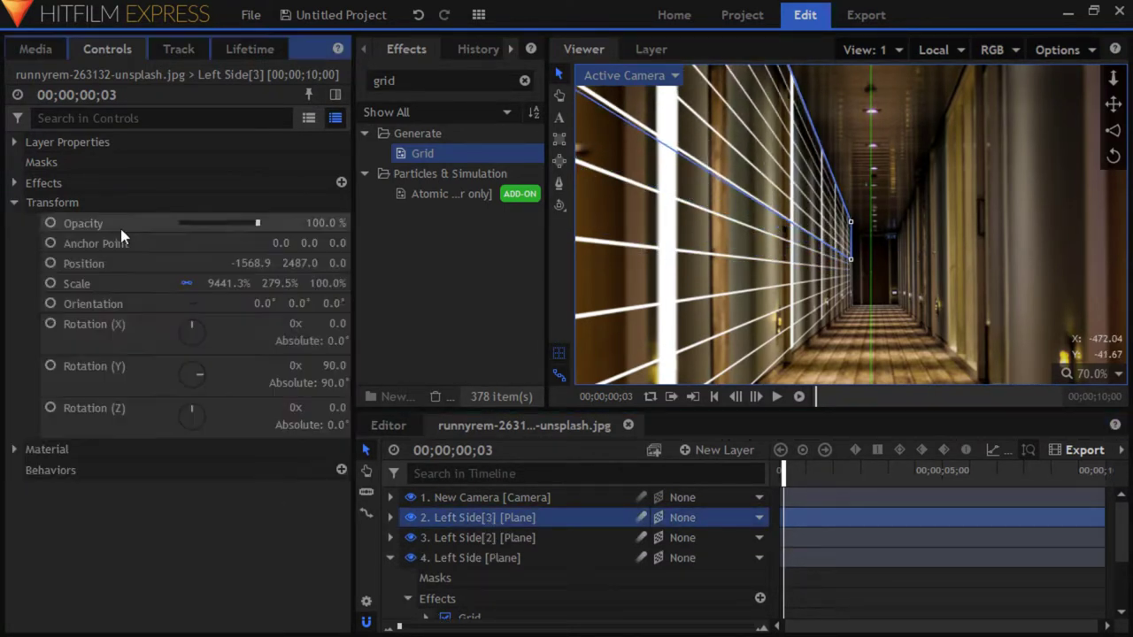
pyautogui.moveTo(277, 283); pyautogui.dragTo(335, 282)
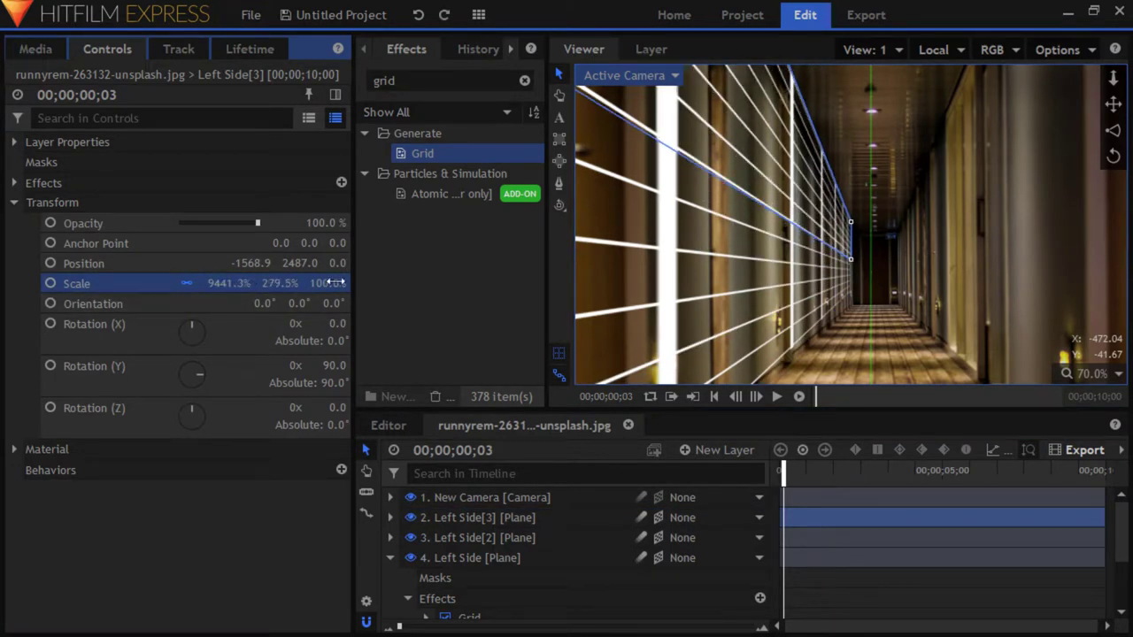
pyautogui.moveTo(258, 264); pyautogui.dragTo(218, 263)
pyautogui.hotkey('ctrl', 'z')
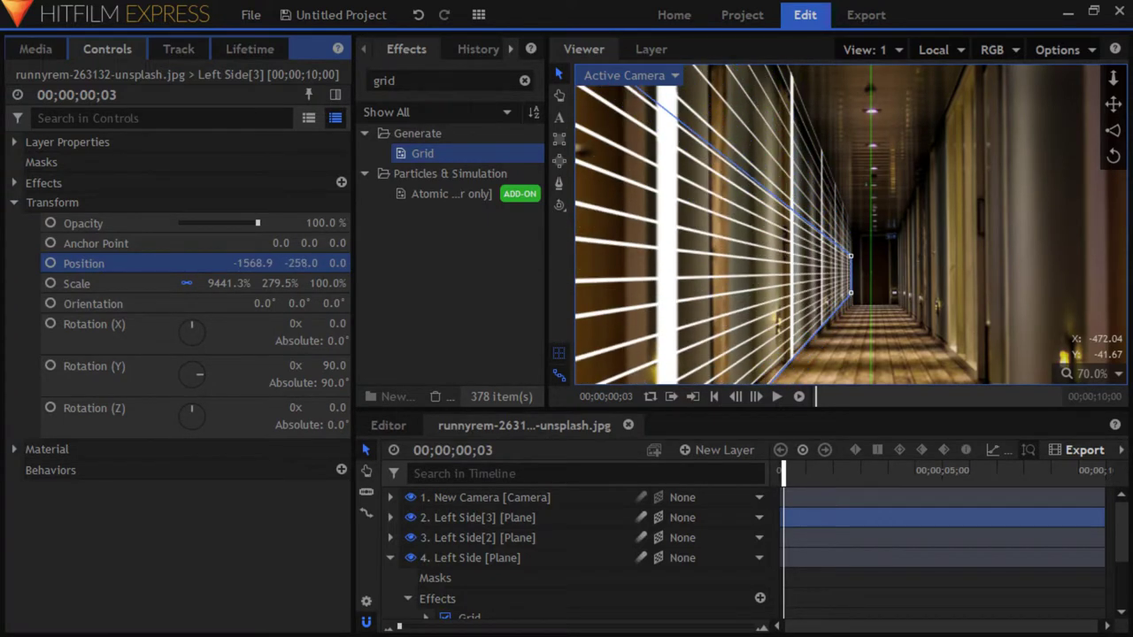
# Duplicate the original Left Side plane as Right Side and set its X position to 1568.9
pyautogui.click(392, 558)
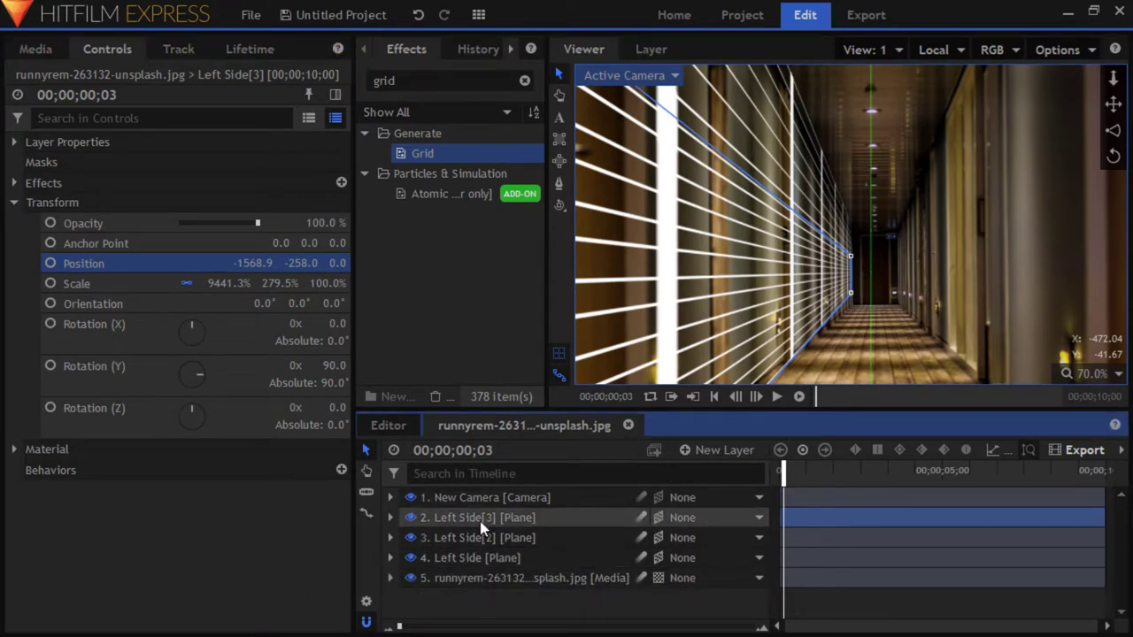
pyautogui.click(505, 559)
pyautogui.hotkey('ctrl', 'd')
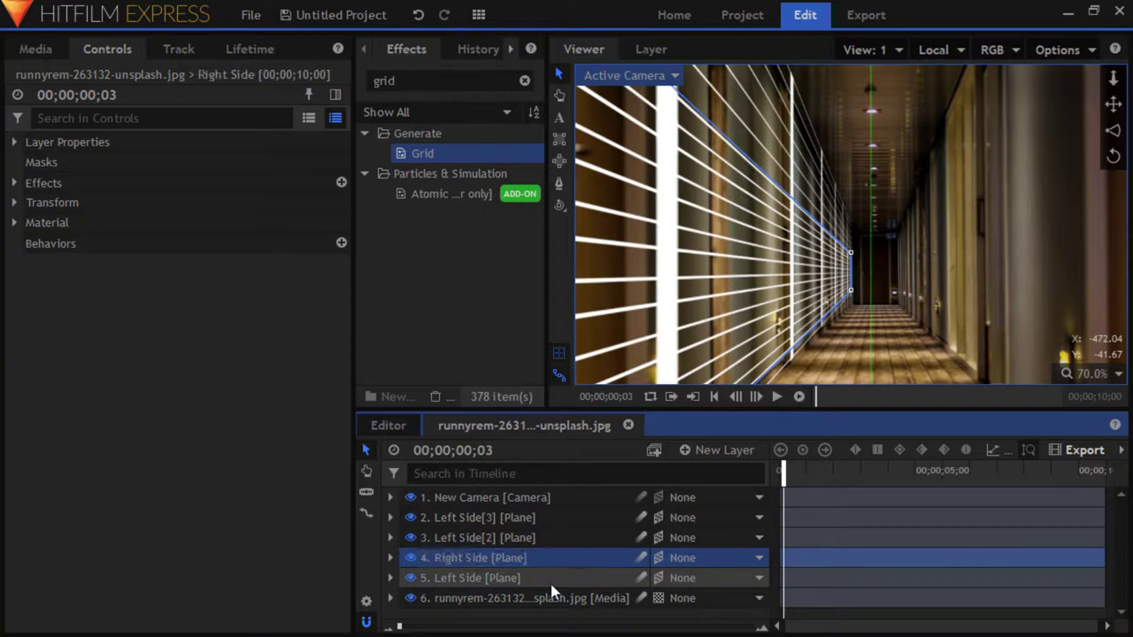
pyautogui.click(16, 203)
pyautogui.click(251, 265)
pyautogui.write('1568.9')
pyautogui.press('Return')
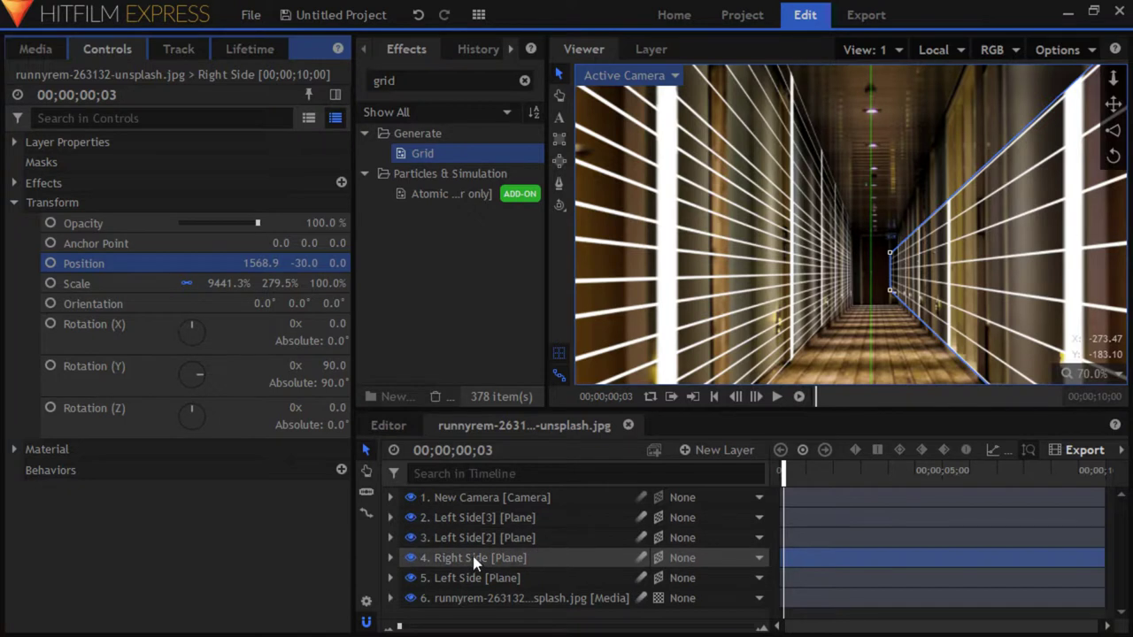
# Duplicate Left Side[2] as Right Side 2 and make its X position positive to mirror it onto the right wall
pyautogui.click(478, 540)
pyautogui.hotkey('ctrl', 'd')
pyautogui.doubleClick(481, 539)
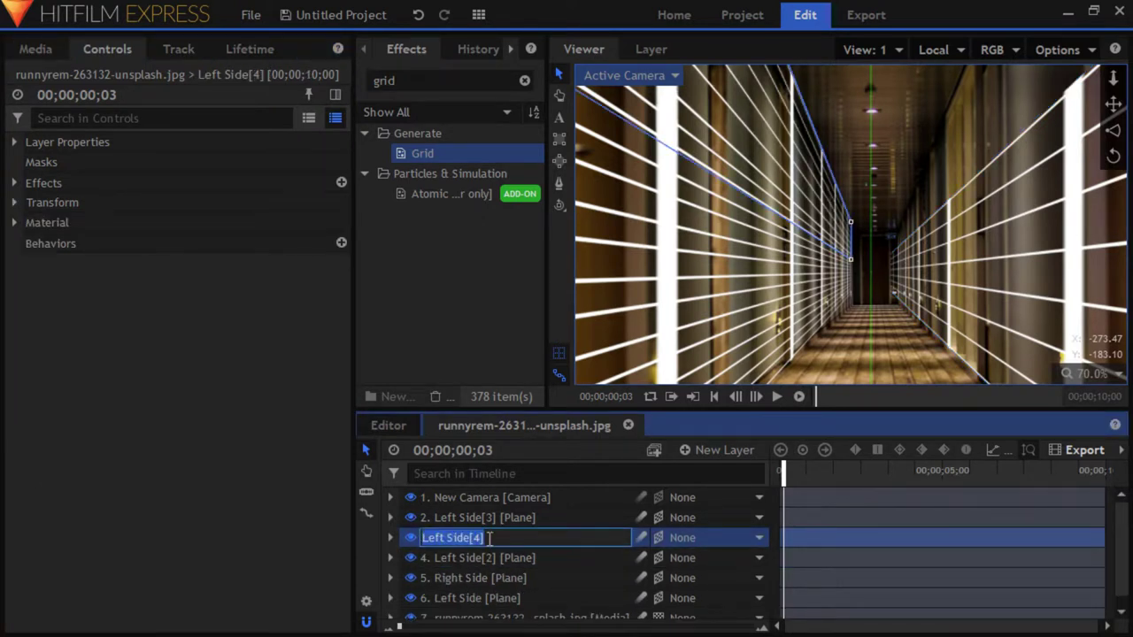
pyautogui.click(15, 202)
pyautogui.click(239, 263)
# Duplicate Left Side[3] as Right Side 3 and set its X position to 1568.9
pyautogui.click(478, 518)
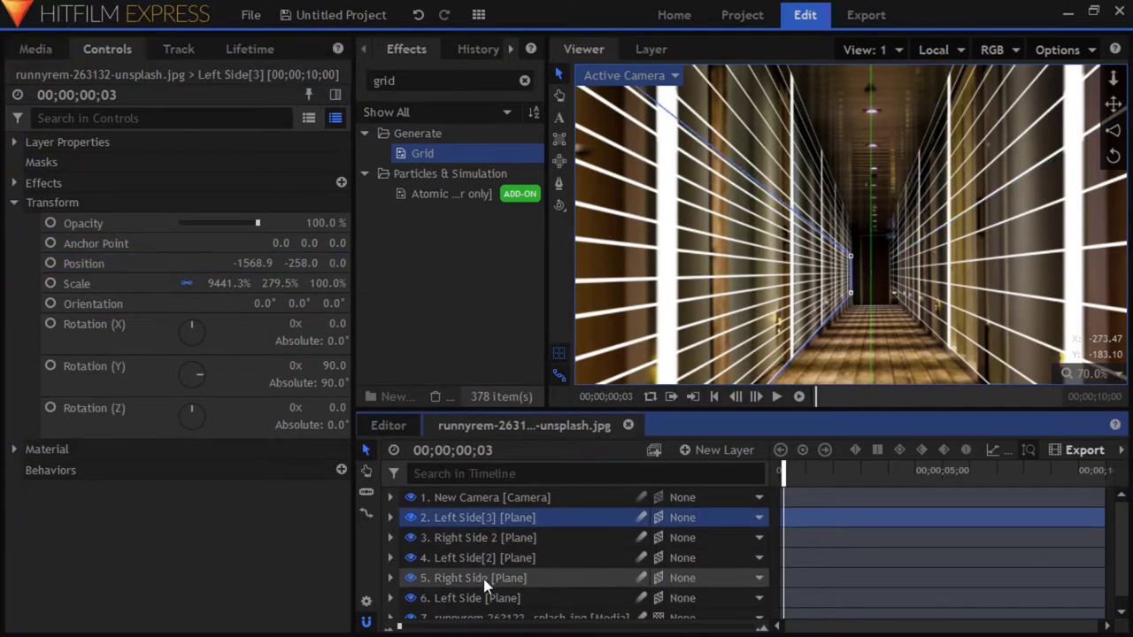
pyautogui.hotkey('ctrl', 'd')
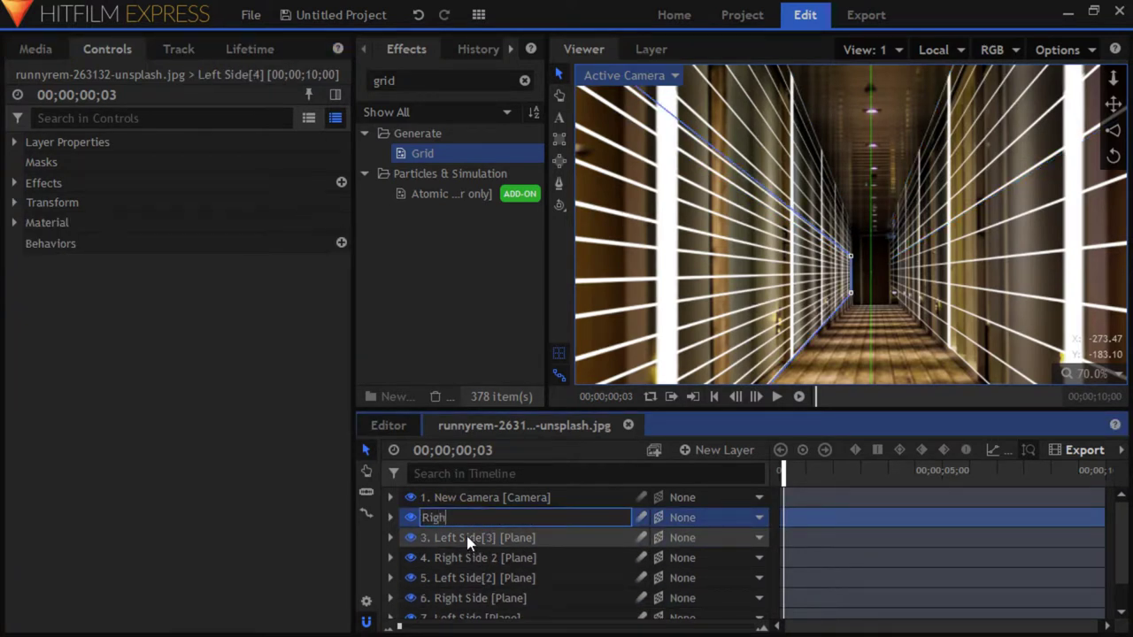
pyautogui.click(15, 203)
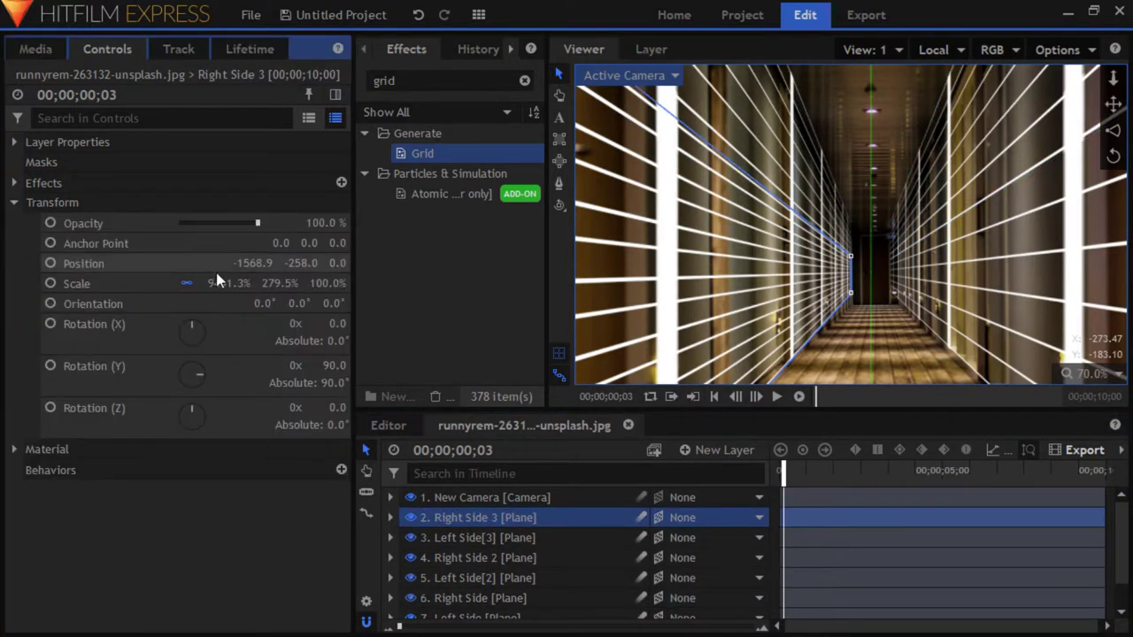
pyautogui.click(253, 263)
pyautogui.write('1568.9')
pyautogui.press('Return')
# Add another copy of New Plane 1 below the camera layer and name it Floor
pyautogui.click(36, 49)
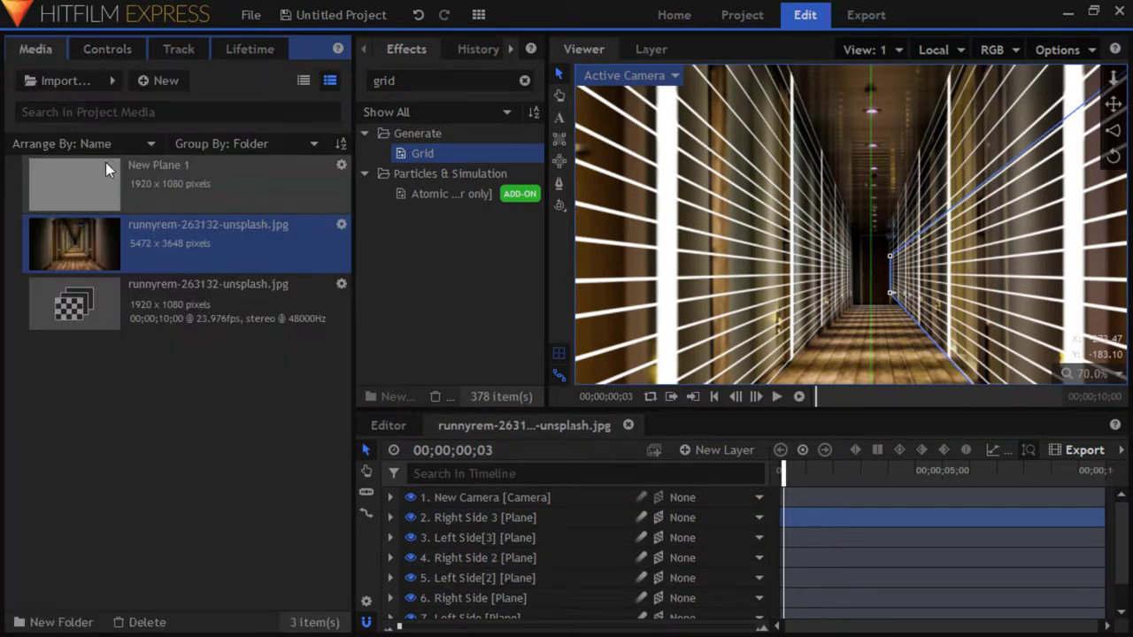
pyautogui.moveTo(194, 201); pyautogui.dragTo(481, 501)
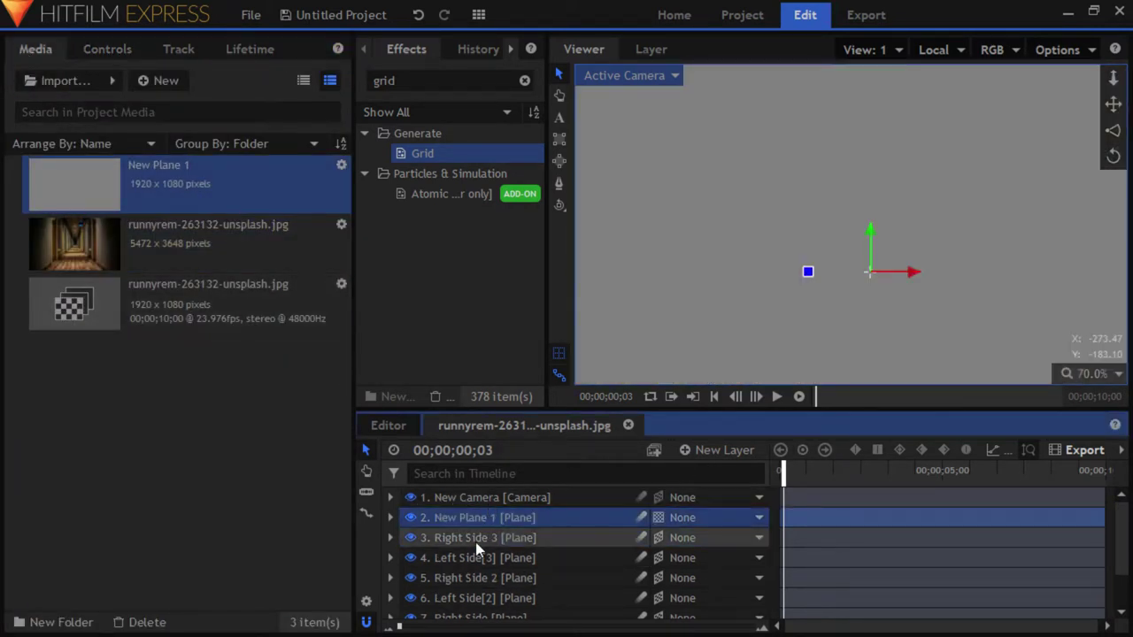
pyautogui.press('F2')
pyautogui.write('Floor')
pyautogui.press('Return')
# Apply the Grid effect to the Floor plane and convert it to a 3D plane
pyautogui.moveTo(425, 153); pyautogui.dragTo(478, 518)
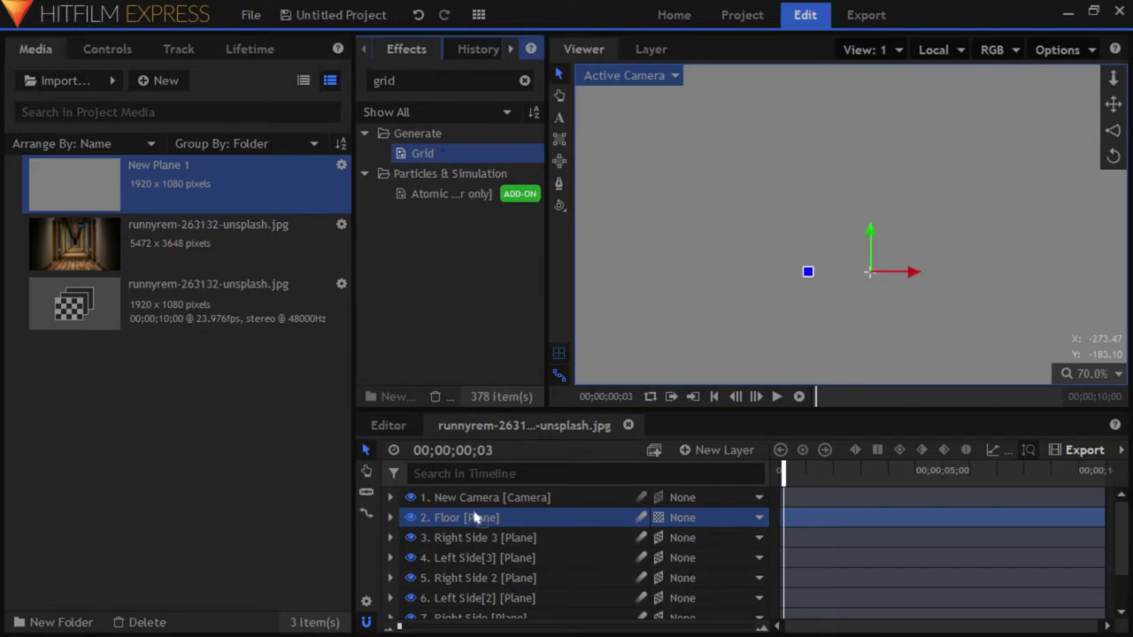
pyautogui.click(390, 518)
pyautogui.click(658, 518)
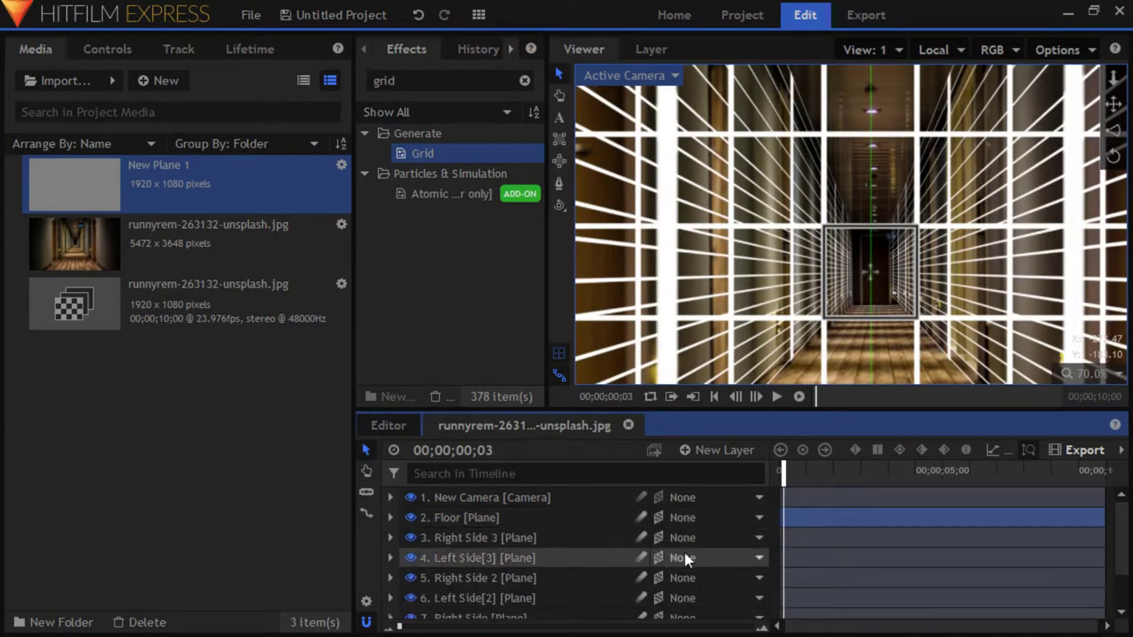
# Set the Floor plane's X rotation to 90° to lay it flat
pyautogui.click(464, 519)
pyautogui.click(107, 48)
pyautogui.click(14, 222)
pyautogui.click(335, 343)
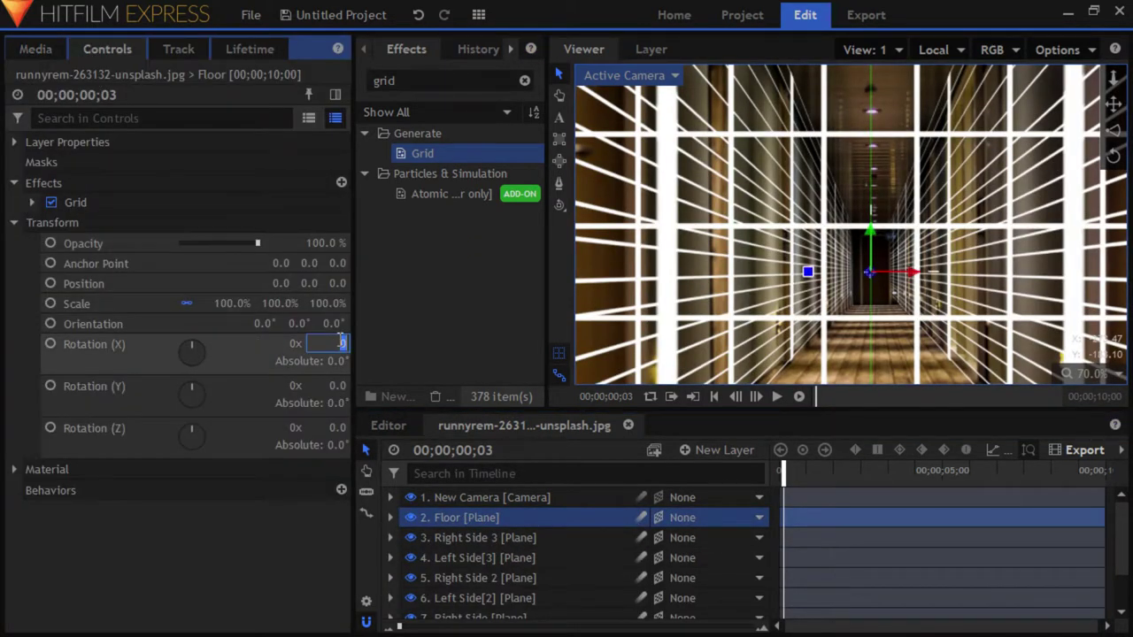
pyautogui.write('90')
pyautogui.press('Return')
# Stretch the Floor plane to about 363% by 15430% and lower it to about Y -3418 along the corridor floor
pyautogui.moveTo(959, 220); pyautogui.dragTo(910, 134)
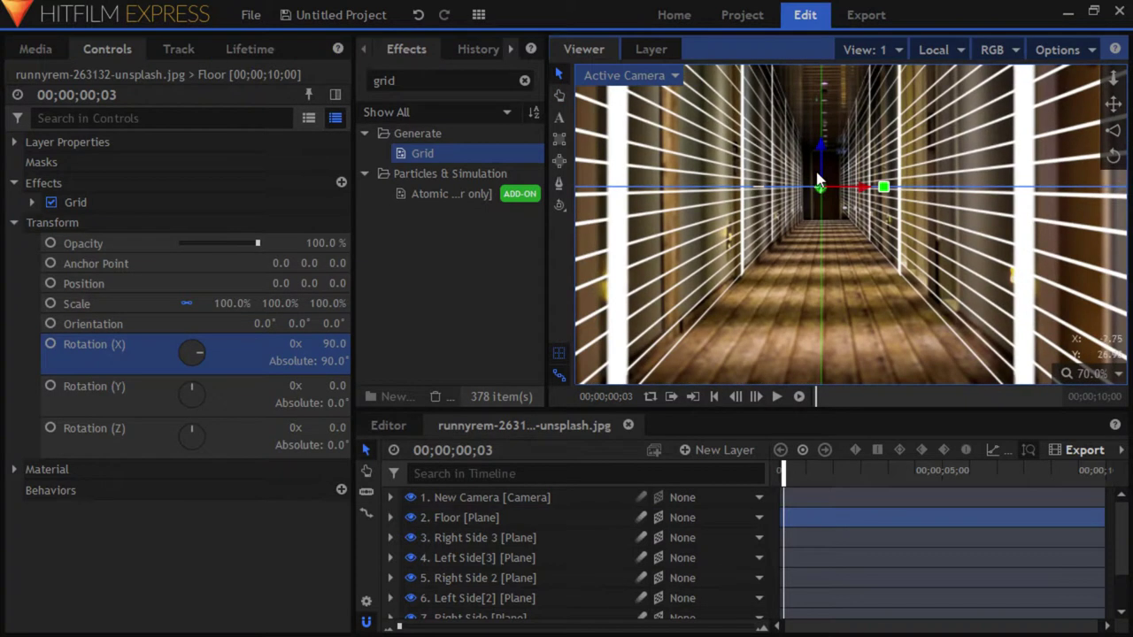
pyautogui.click(489, 523)
pyautogui.moveTo(820, 147); pyautogui.dragTo(782, 392)
pyautogui.moveTo(728, 310); pyautogui.dragTo(1068, 223)
pyautogui.moveTo(699, 290); pyautogui.dragTo(845, 630)
pyautogui.moveTo(295, 284); pyautogui.dragTo(79, 285)
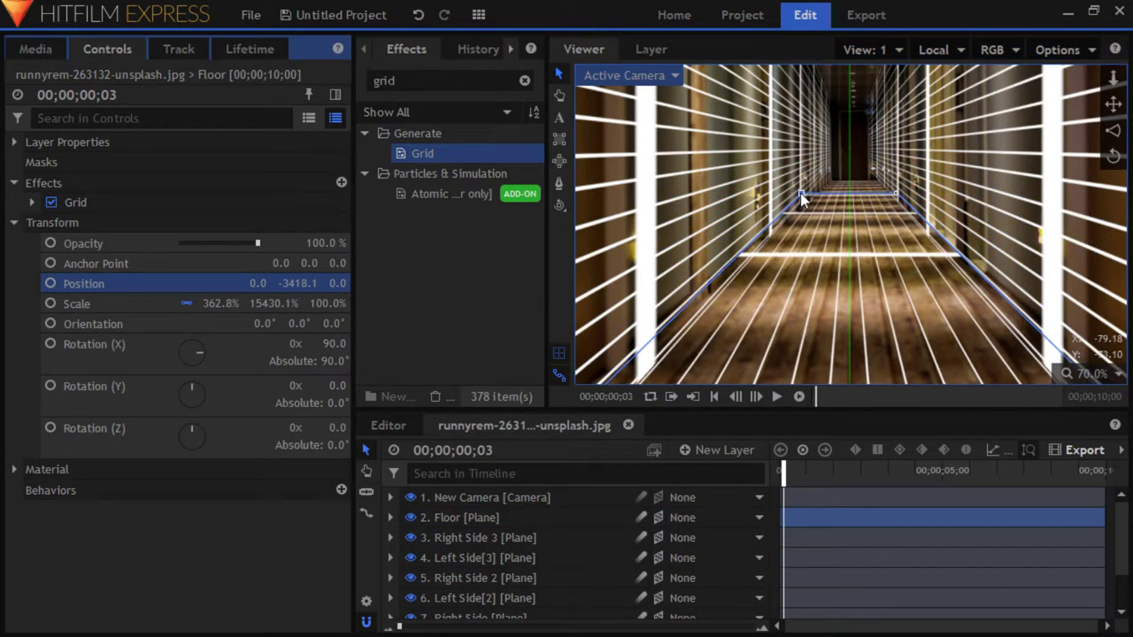
# Stretch the Floor plane to about 320% by 17102% and duplicate it as a plane named Roof
pyautogui.moveTo(799, 193); pyautogui.dragTo(834, 164)
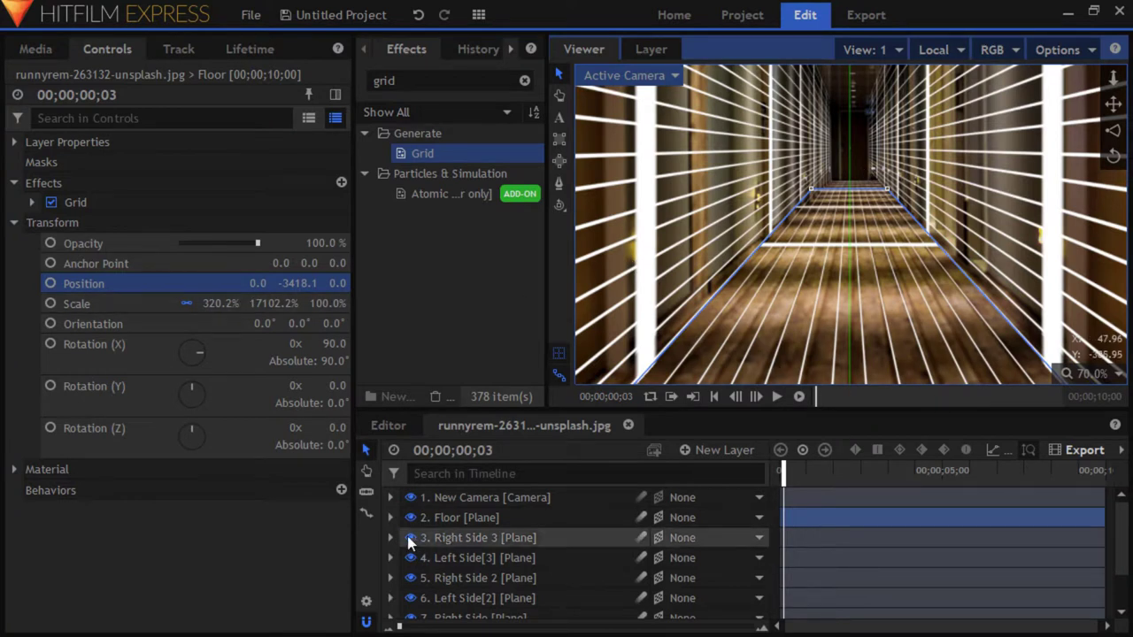
pyautogui.click(474, 516)
pyautogui.hotkey('ctrl', 'd')
pyautogui.doubleClick(479, 513)
pyautogui.write('Roof')
pyautogui.press('Return')
# Set the Roof plane's Y position to 3418.1
pyautogui.click(14, 203)
pyautogui.click(300, 264)
pyautogui.write('3418.1')
pyautogui.press('Return')
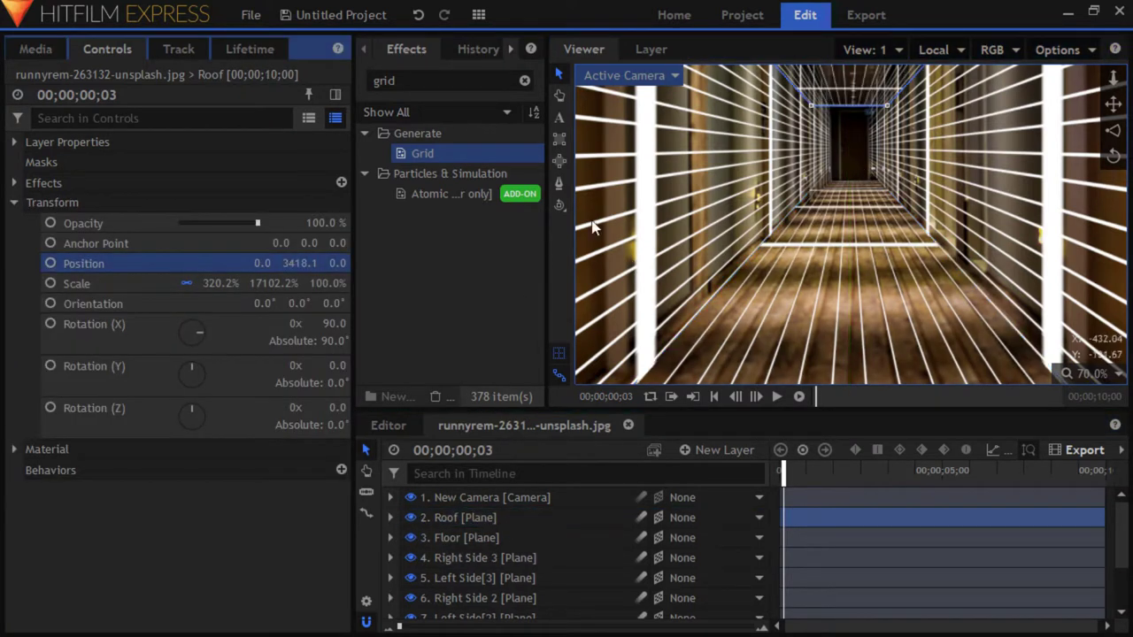
# Add a 3D plane named Back Wall from New Plane 1 below the camera layer and apply the Grid effect to it
pyautogui.click(35, 49)
pyautogui.moveTo(88, 183); pyautogui.dragTo(473, 524)
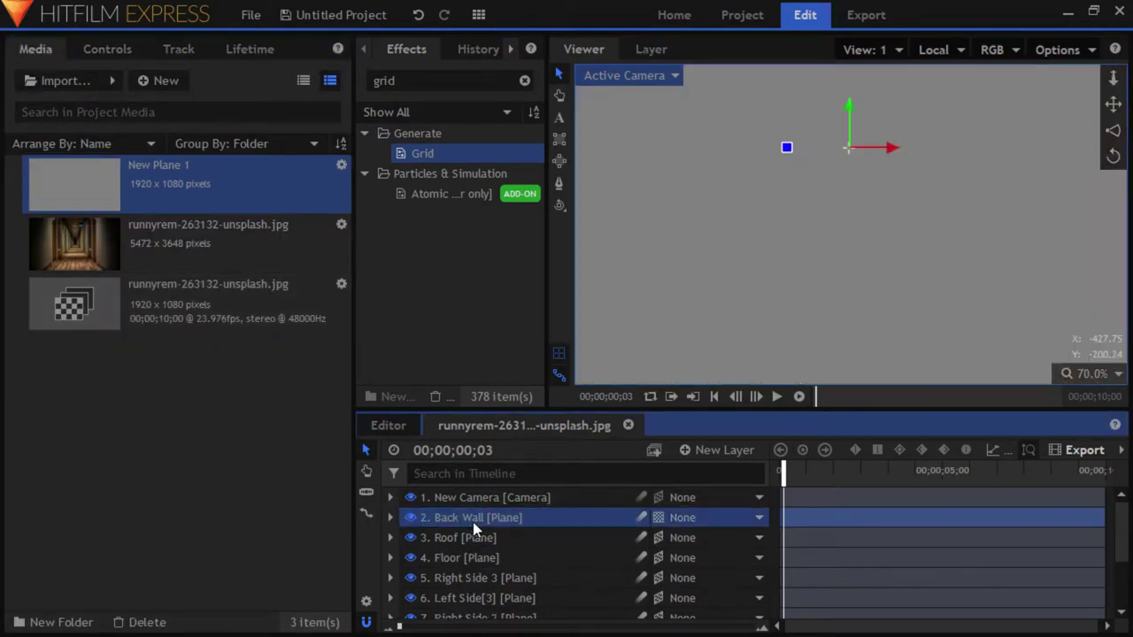
pyautogui.click(410, 517)
pyautogui.click(410, 518)
pyautogui.moveTo(423, 154); pyautogui.dragTo(472, 521)
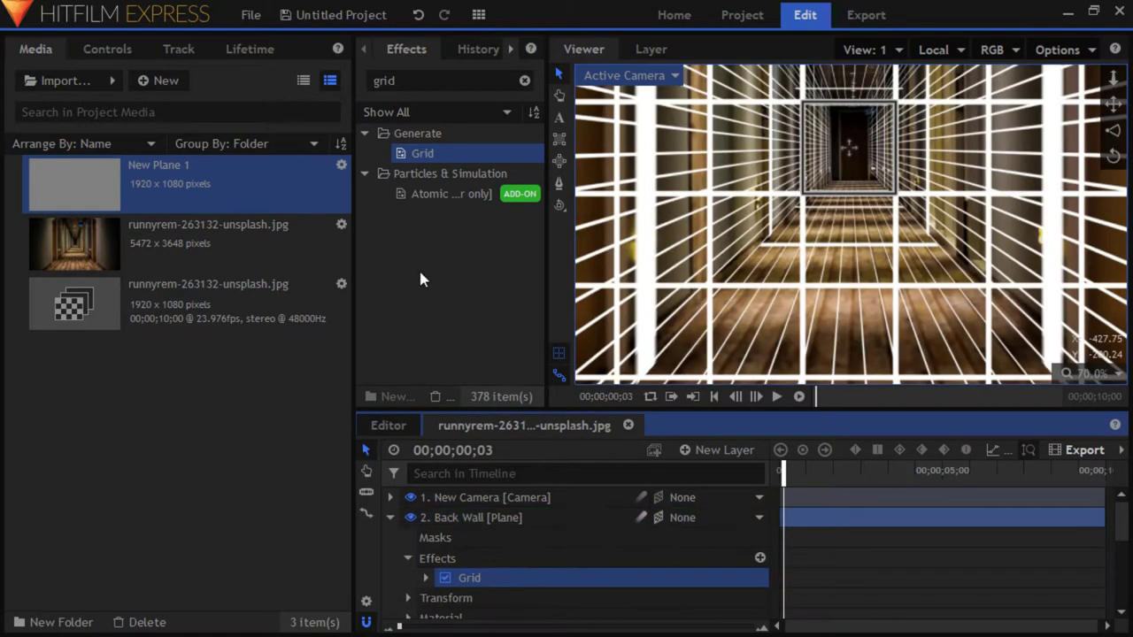
pyautogui.click(408, 558)
pyautogui.click(390, 518)
# Push the Back Wall plane back to about Z -54601 and stretch it to about 310% by 358%
pyautogui.click(107, 48)
pyautogui.click(32, 202)
pyautogui.click(14, 183)
pyautogui.click(14, 203)
pyautogui.moveTo(328, 259); pyautogui.dragTo(256, 263)
pyautogui.moveTo(909, 183); pyautogui.dragTo(1034, 266)
pyautogui.moveTo(856, 93); pyautogui.dragTo(856, 103)
pyautogui.moveTo(327, 263); pyautogui.dragTo(213, 142)
pyautogui.moveTo(248, 263); pyautogui.dragTo(241, 263)
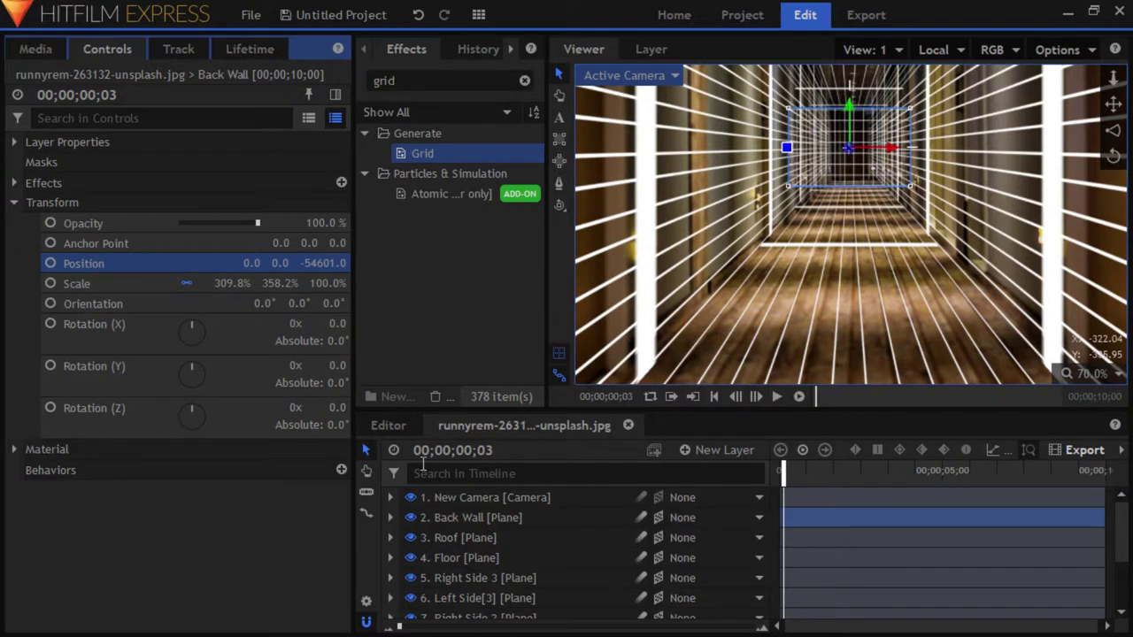
# Hide the hallway photo layer and switch the viewer to the Perspective view
pyautogui.scroll(-2, 366, 602)
pyautogui.click(410, 608)
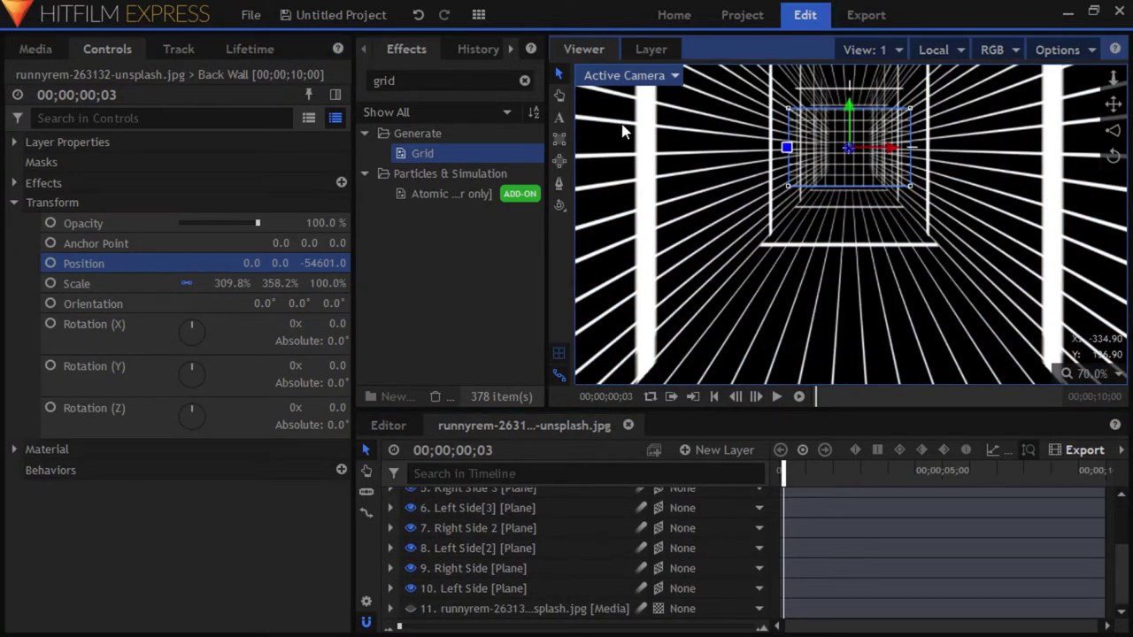
pyautogui.click(623, 126)
pyautogui.click(561, 354)
pyautogui.moveTo(1113, 103); pyautogui.dragTo(1112, 104)
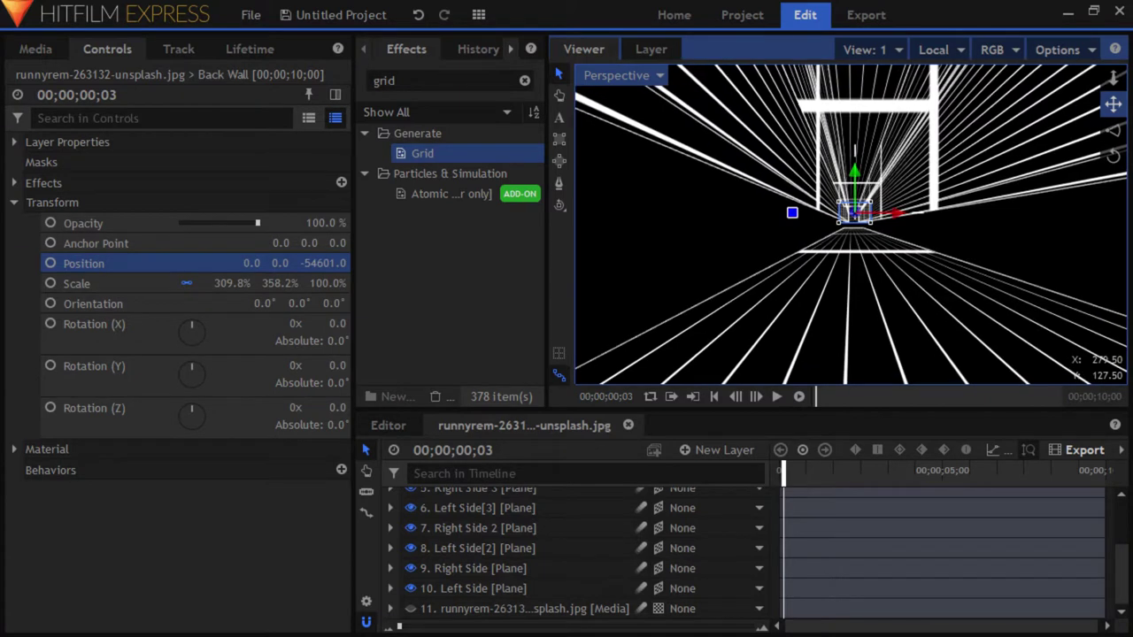
# Raise the Floor plane to about Y -1786 so it lines up with the bottom of the side walls
pyautogui.scroll(3, 442, 539)
pyautogui.click(469, 522)
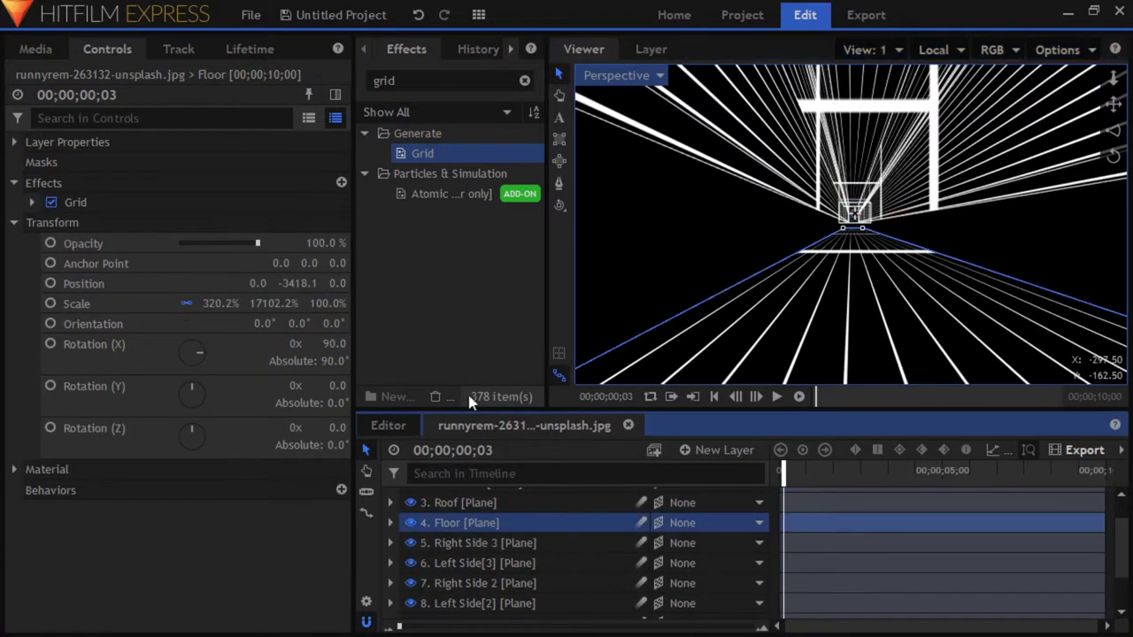
pyautogui.moveTo(292, 284); pyautogui.dragTo(221, 283)
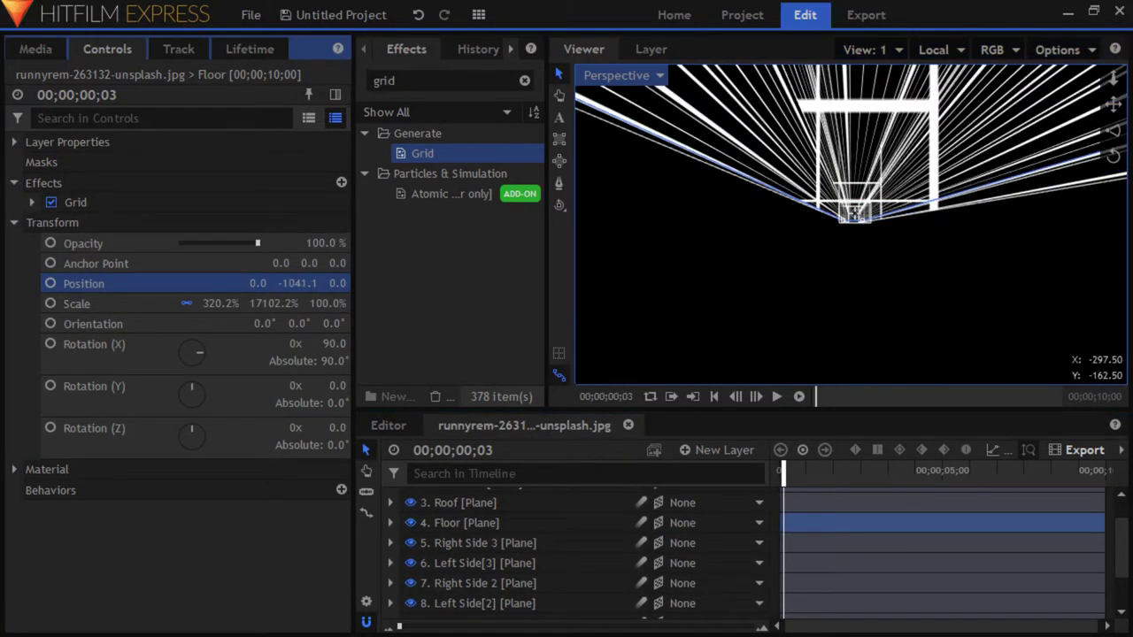
pyautogui.moveTo(1114, 105); pyautogui.dragTo(1125, 127)
pyautogui.moveTo(300, 295); pyautogui.dragTo(230, 295)
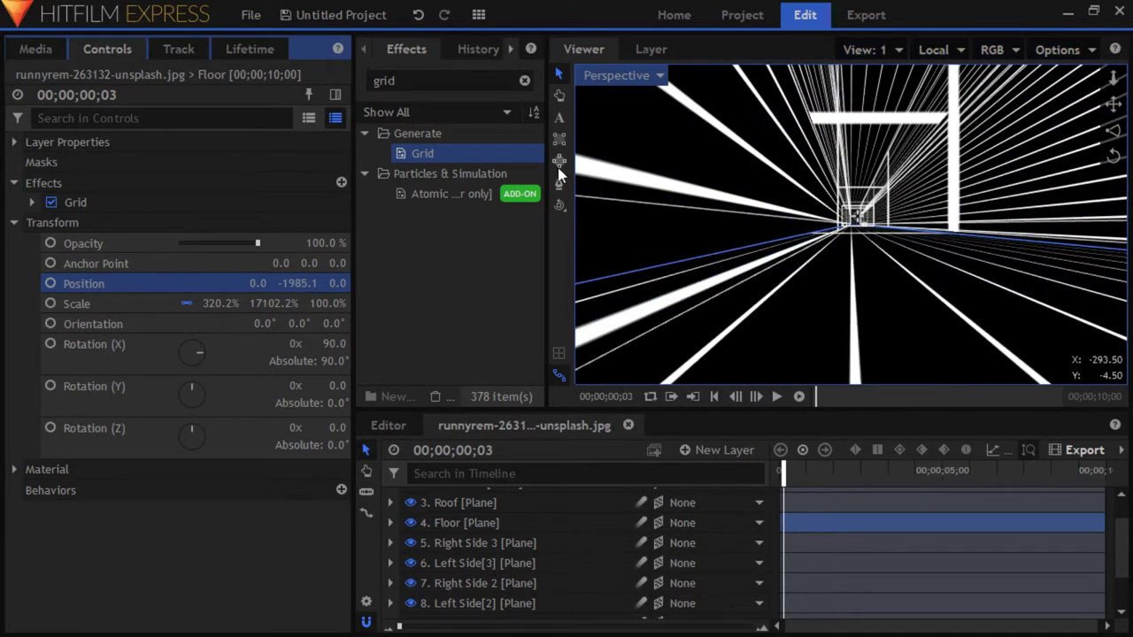
pyautogui.moveTo(1114, 105); pyautogui.dragTo(1114, 104)
pyautogui.moveTo(324, 286); pyautogui.dragTo(395, 285)
pyautogui.moveTo(1114, 105); pyautogui.dragTo(1113, 106)
pyautogui.moveTo(298, 284); pyautogui.dragTo(250, 283)
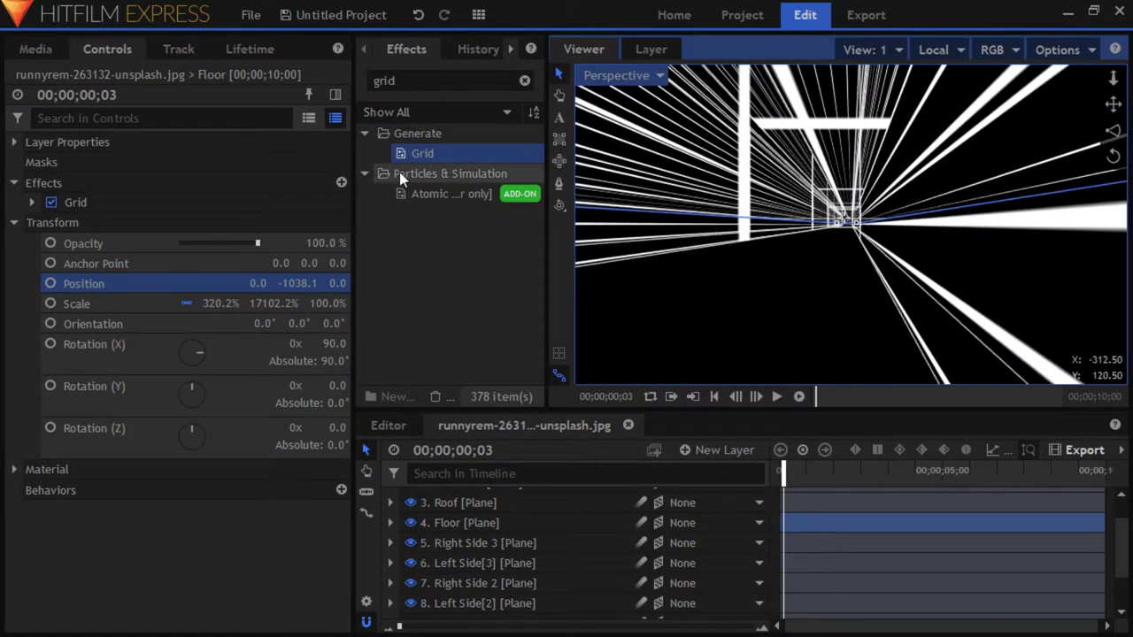
pyautogui.moveTo(1115, 105); pyautogui.dragTo(1090, 105)
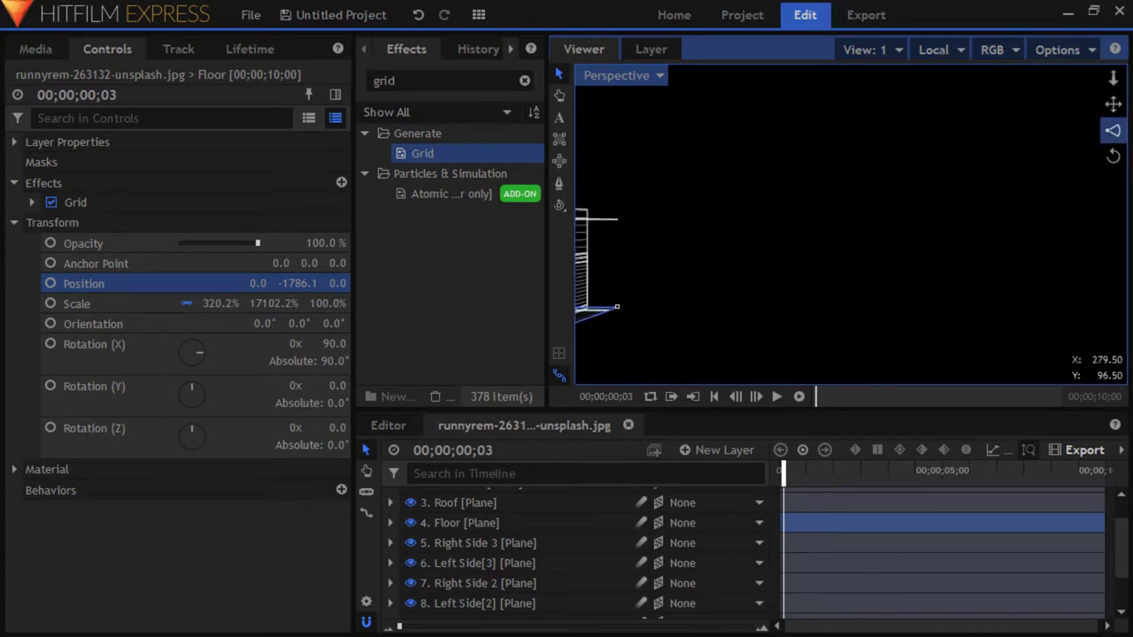
# Enlarge the Back Wall plane to about 477% by 929% and move it back to about Z -74079 to close off the corridor
pyautogui.moveTo(1114, 156); pyautogui.dragTo(1116, 130)
pyautogui.scroll(2, 500, 497)
pyautogui.click(482, 519)
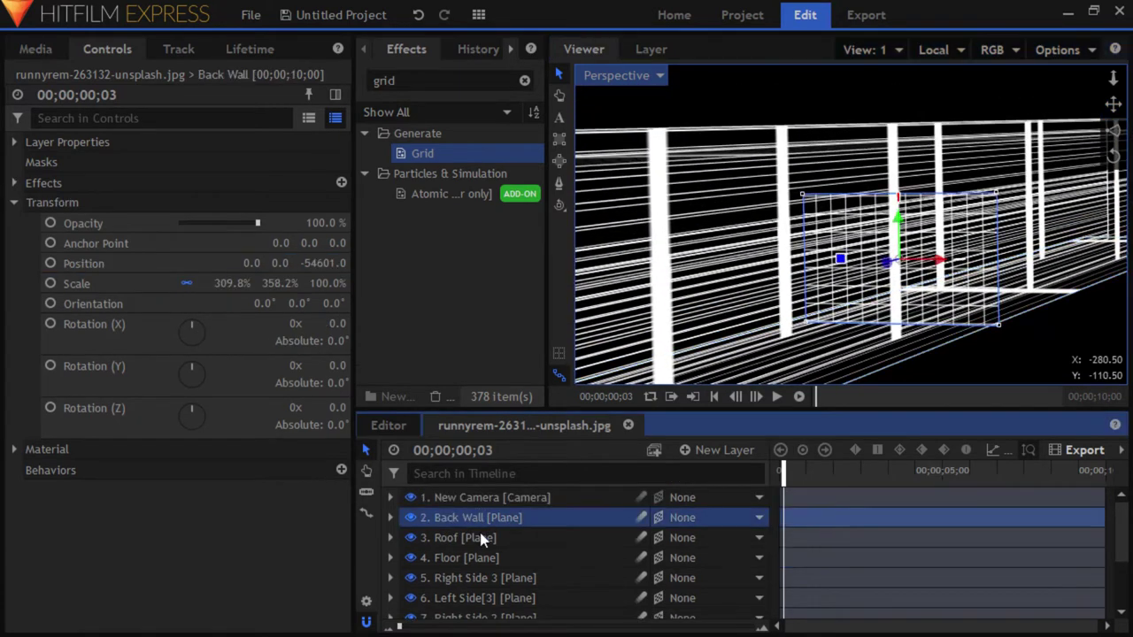
pyautogui.moveTo(995, 196); pyautogui.dragTo(1048, 92)
pyautogui.moveTo(322, 263); pyautogui.dragTo(163, 252)
pyautogui.moveTo(1113, 105)
pyautogui.mouseDown()
pyautogui.moveTo(1014, 96)
pyautogui.moveTo(1116, 107)
pyautogui.mouseUp()
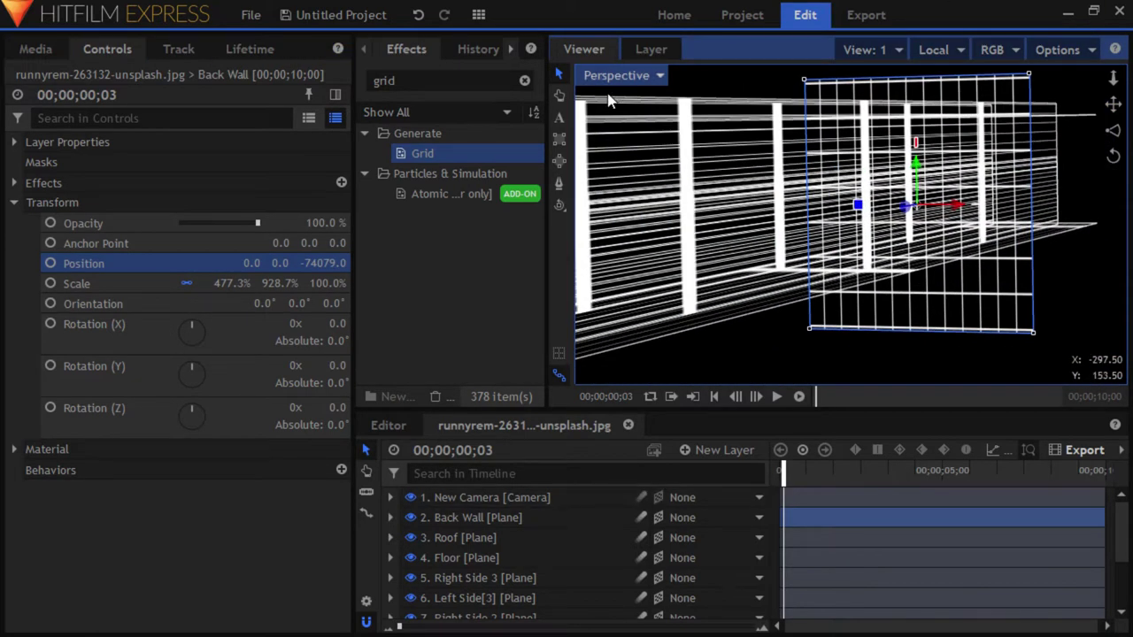
# Show the hallway photo layer again and return the viewer to the Active Camera view
pyautogui.scroll(-3, 488, 550)
pyautogui.click(411, 609)
pyautogui.scroll(3, 478, 524)
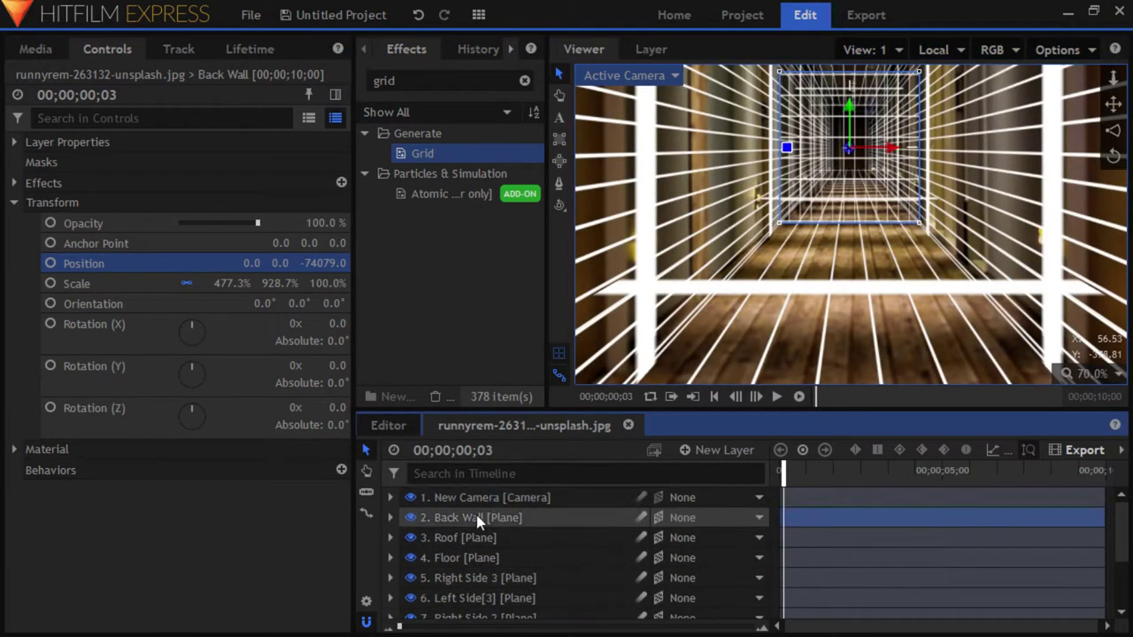
# Rename the camera Static and move it directly above the hallway photo layer
pyautogui.click(482, 496)
pyautogui.doubleClick(482, 496)
pyautogui.write('Stati')
pyautogui.moveTo(483, 497); pyautogui.dragTo(609, 609)
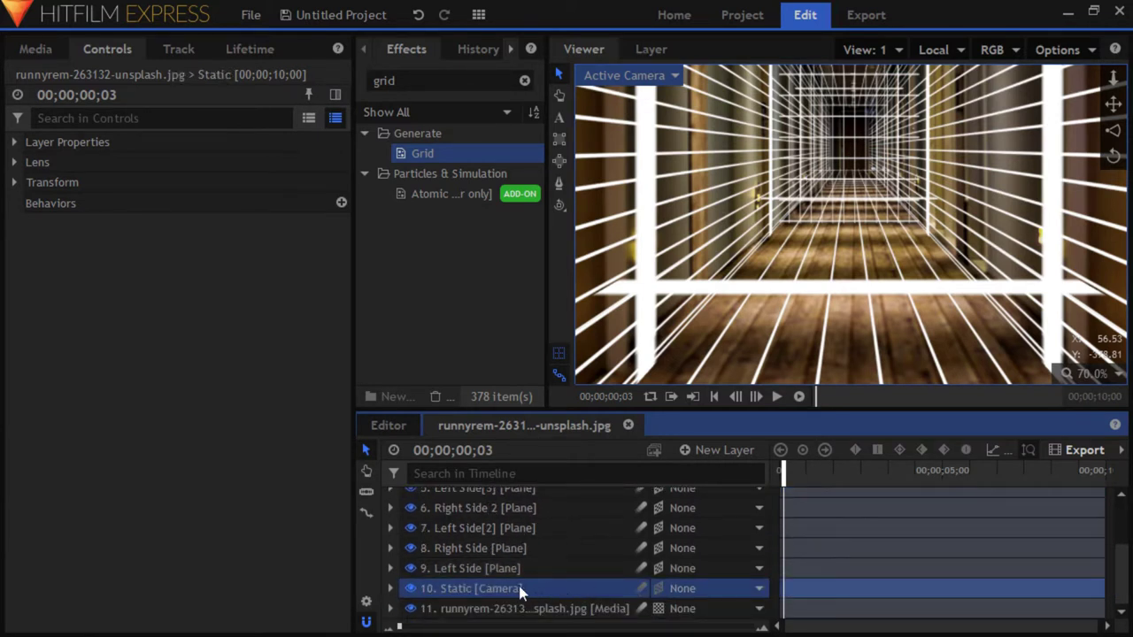
# Add a second camera at the top of the layer stack and name it Active
pyautogui.scroll(3, 517, 586)
pyautogui.click(707, 541)
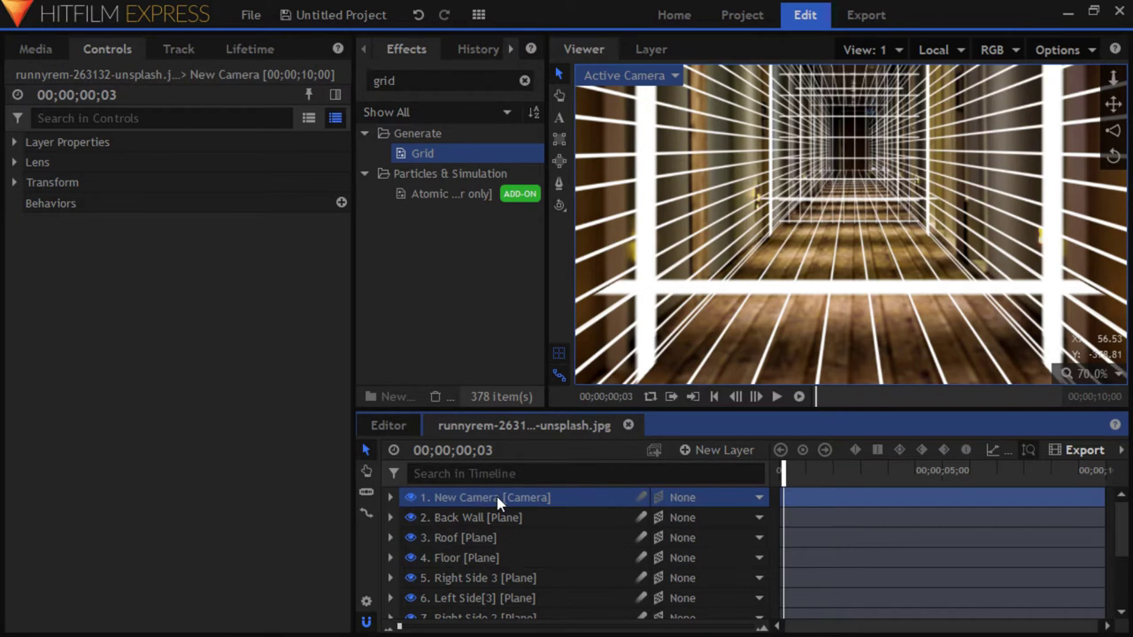
pyautogui.press('Return')
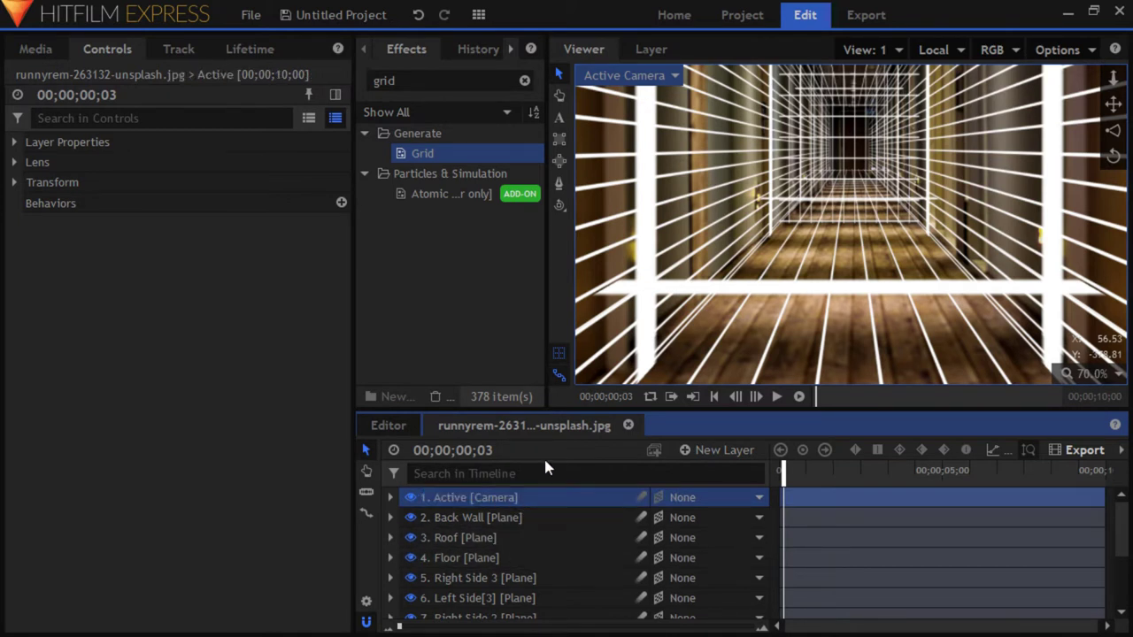
# Filter the timeline by "grid" and delete the Grid effect from the Back Wall, Roof and Floor planes
pyautogui.click(537, 467)
pyautogui.write('grid')
pyautogui.click(472, 537)
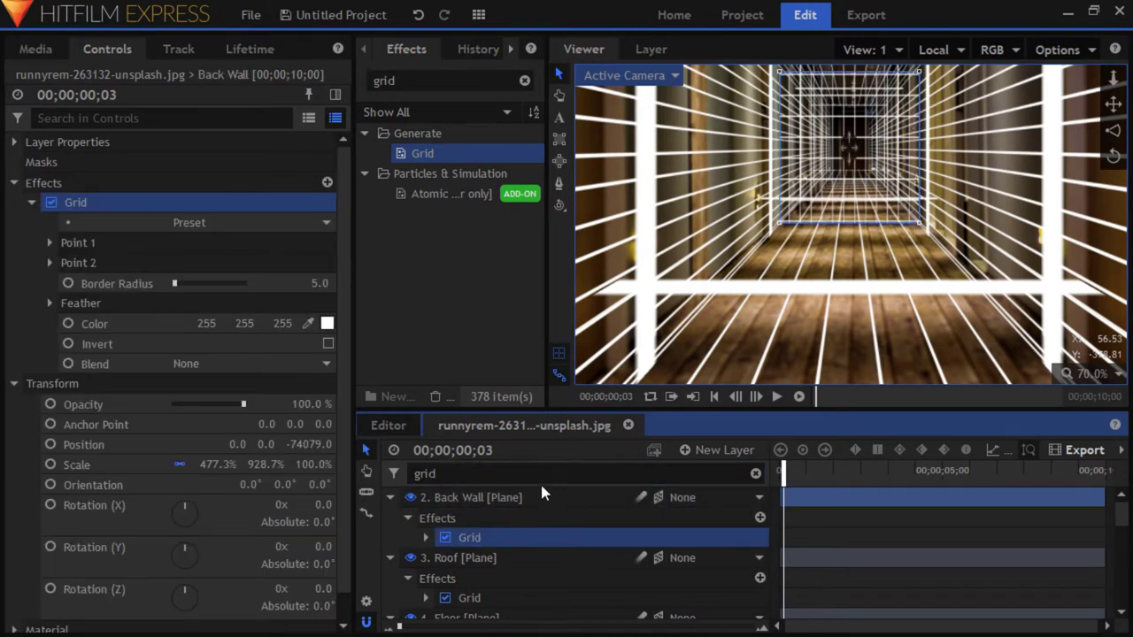
pyautogui.press('Delete')
pyautogui.click(462, 577)
pyautogui.press('Delete')
pyautogui.scroll(-3, 521, 553)
pyautogui.click(522, 557)
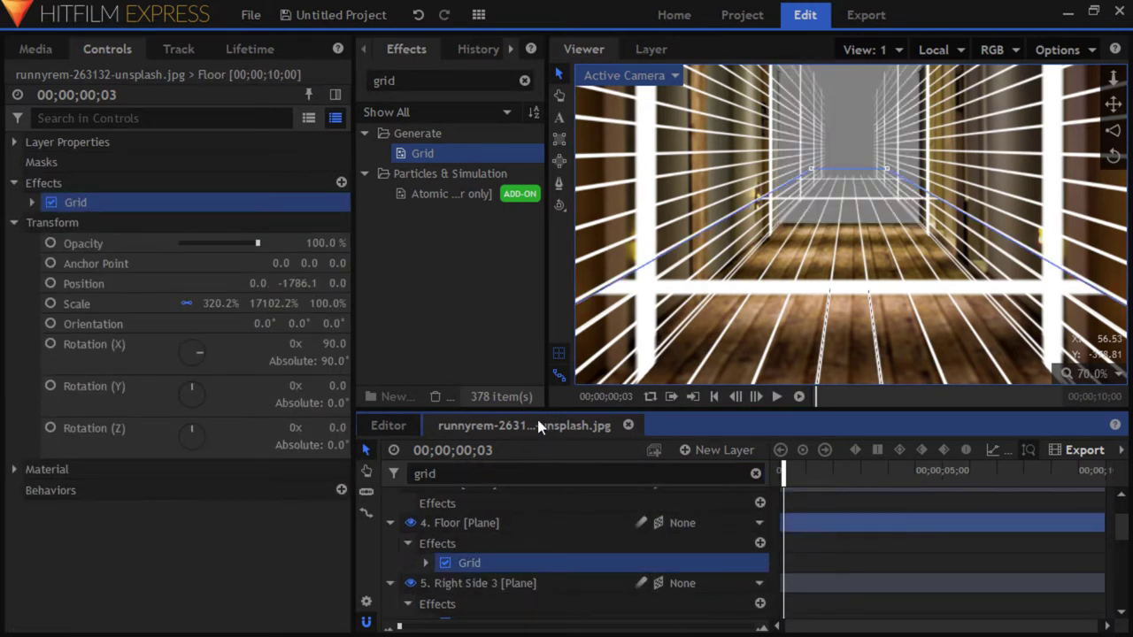
pyautogui.press('Delete')
# Delete the Grid effect from all six left and right side planes
pyautogui.scroll(-3, 540, 529)
pyautogui.click(481, 546)
pyautogui.press('Delete')
pyautogui.click(480, 587)
pyautogui.press('Delete')
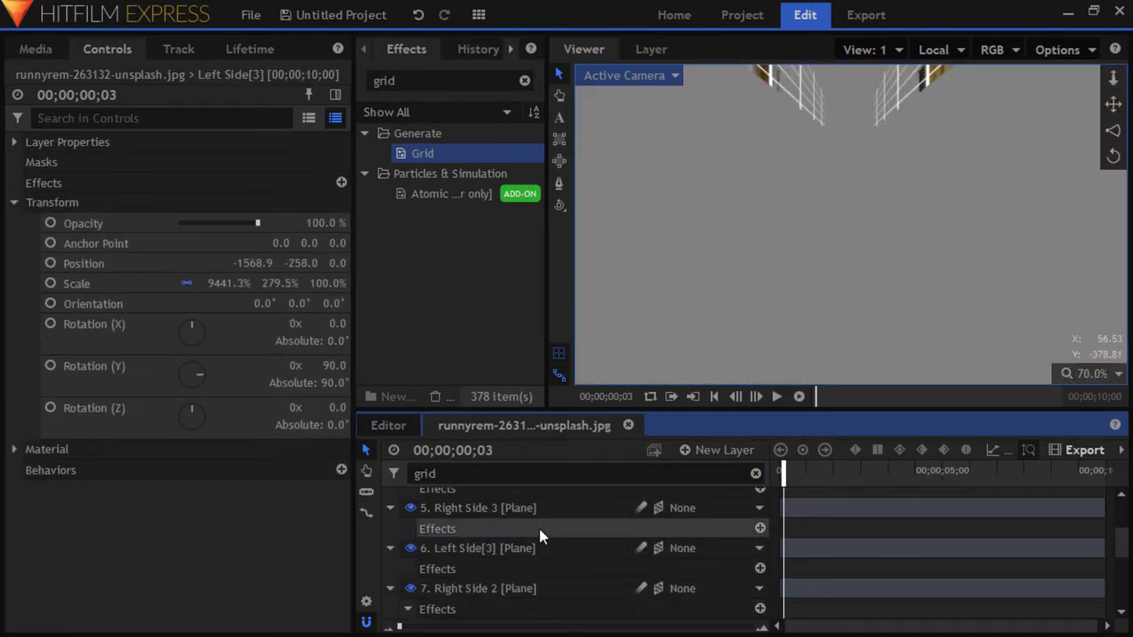
pyautogui.scroll(-3, 531, 540)
pyautogui.click(493, 572)
pyautogui.press('Delete')
pyautogui.scroll(-2, 496, 566)
pyautogui.click(496, 559)
pyautogui.press('Delete')
pyautogui.scroll(-2, 522, 540)
pyautogui.click(522, 548)
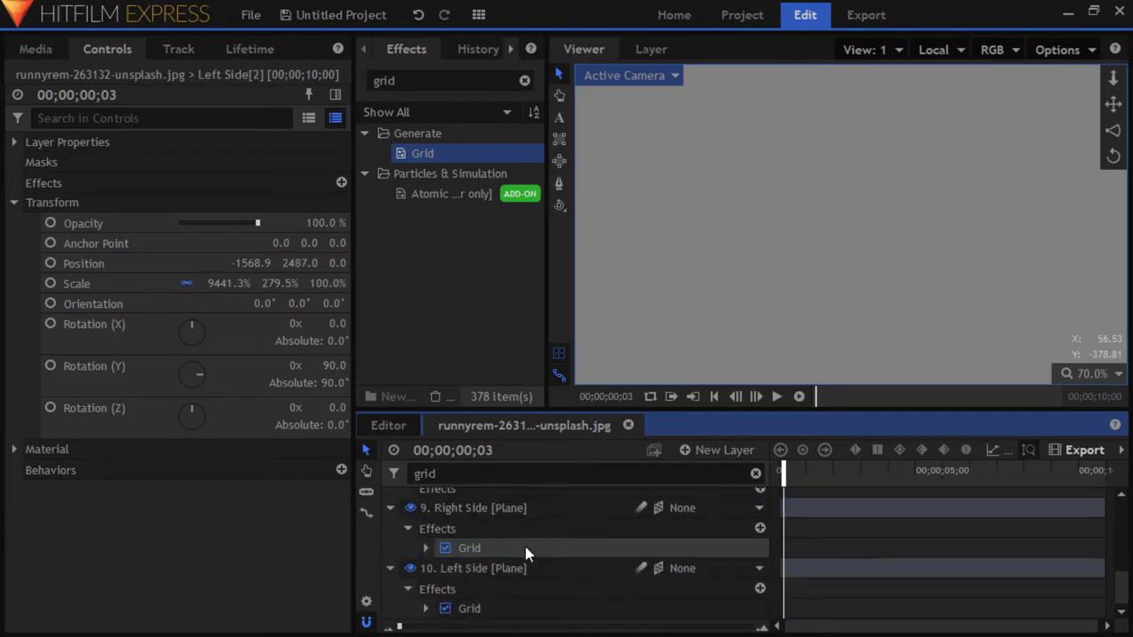
pyautogui.press('Delete')
pyautogui.click(469, 608)
pyautogui.press('Delete')
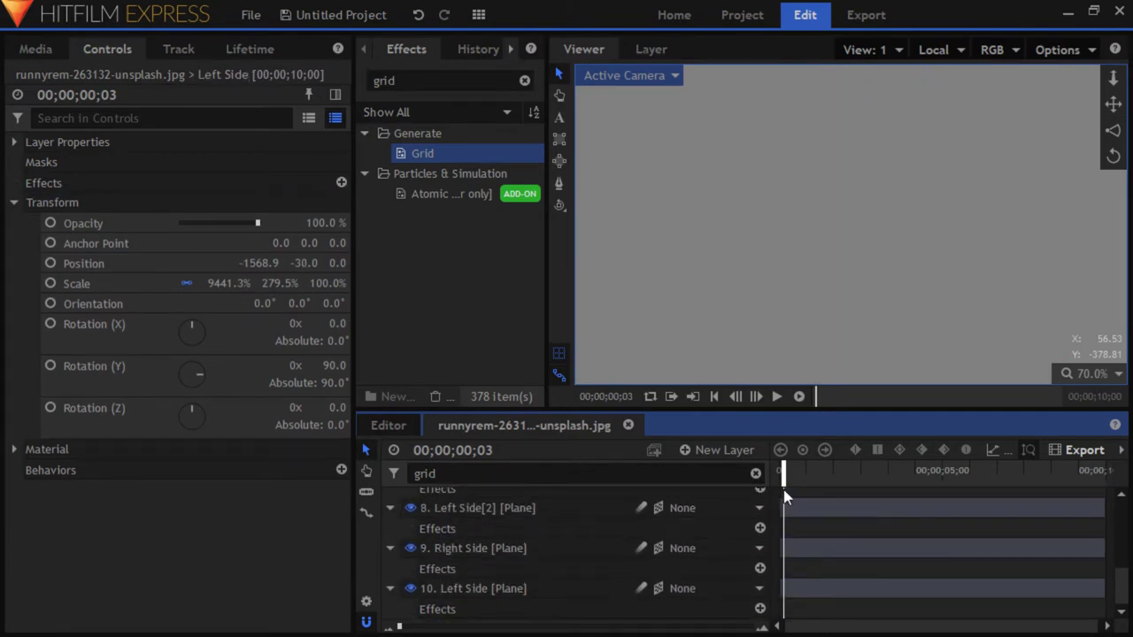
# Scale the viewer to fit the frame, clear the timeline filter and collapse the expanded plane layers
pyautogui.scroll(5, 498, 551)
pyautogui.click(1097, 374)
pyautogui.click(1055, 570)
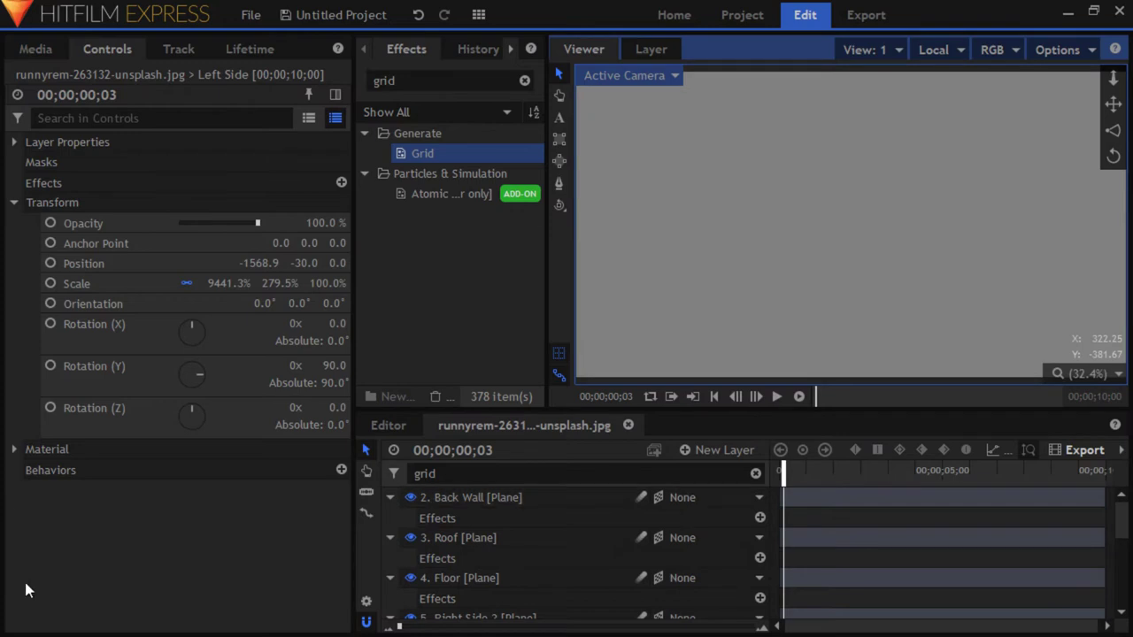
pyautogui.click(165, 163)
pyautogui.click(14, 203)
pyautogui.click(755, 473)
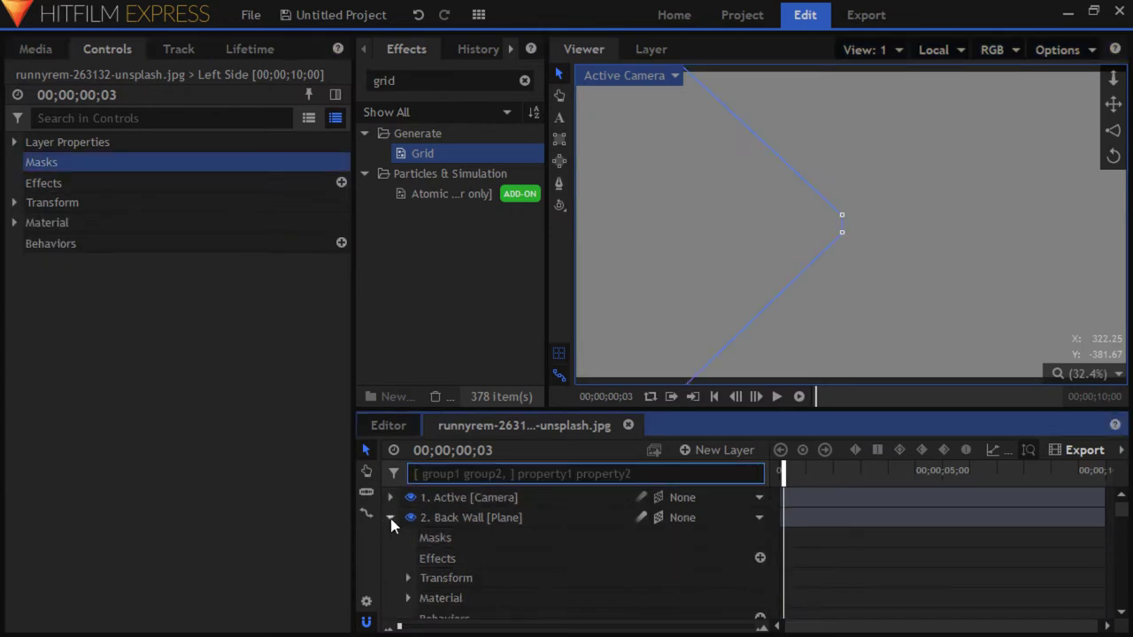
pyautogui.click(390, 519)
pyautogui.click(478, 558)
pyautogui.click(390, 538)
# Find the Projector effect and apply it to the Back Wall plane
pyautogui.doubleClick(383, 81)
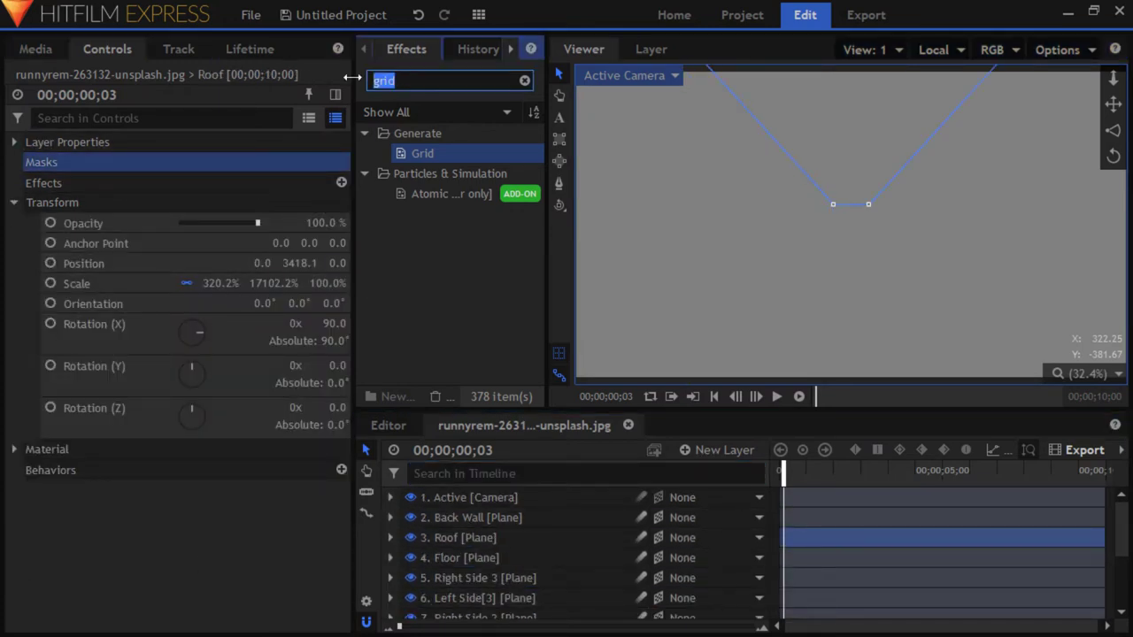
pyautogui.write('project')
pyautogui.moveTo(460, 152); pyautogui.dragTo(449, 428)
pyautogui.moveTo(475, 529); pyautogui.dragTo(478, 520)
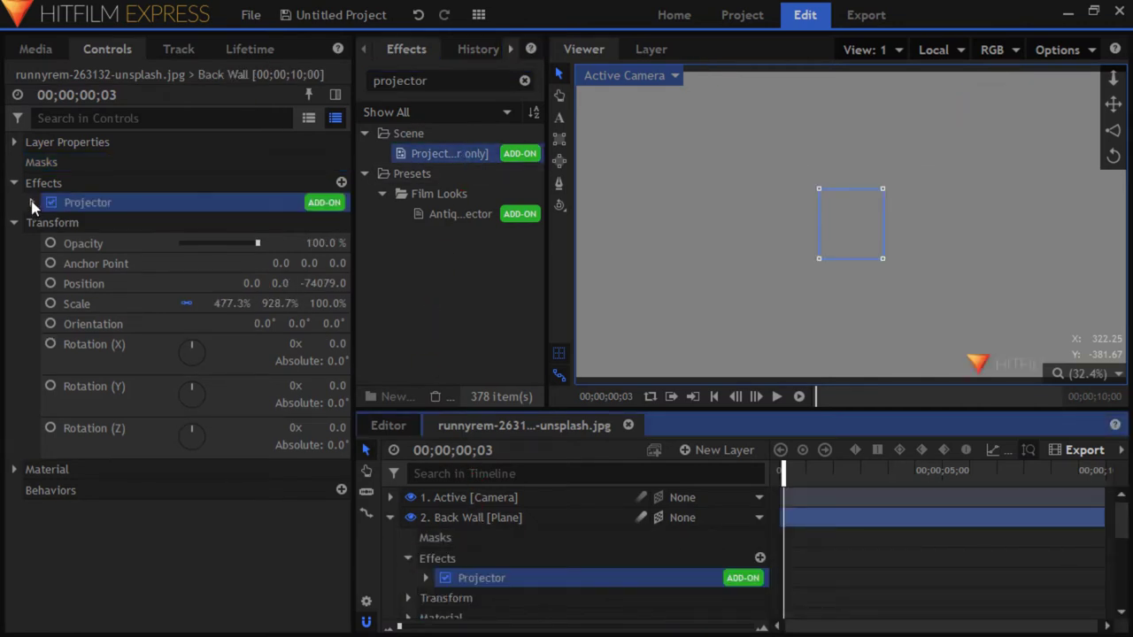
# Set the Back Wall's Projector to project from the hallway photo layer using the Static camera
pyautogui.click(193, 223)
pyautogui.click(230, 243)
pyautogui.click(240, 427)
# Copy the configured Projector effect from Back Wall to the Roof, Floor and all side planes
pyautogui.click(100, 204)
pyautogui.click(390, 518)
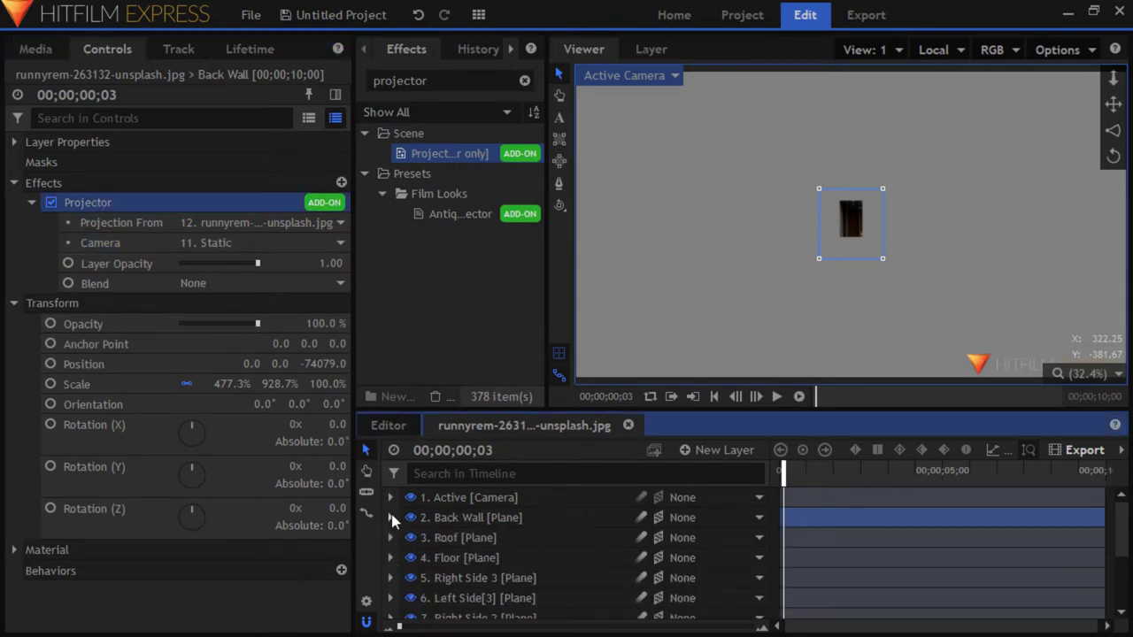
pyautogui.click(469, 538)
pyautogui.scroll(-5, 480, 549)
pyautogui.keyDown('shift'); pyautogui.click(483, 567); pyautogui.keyUp('shift')
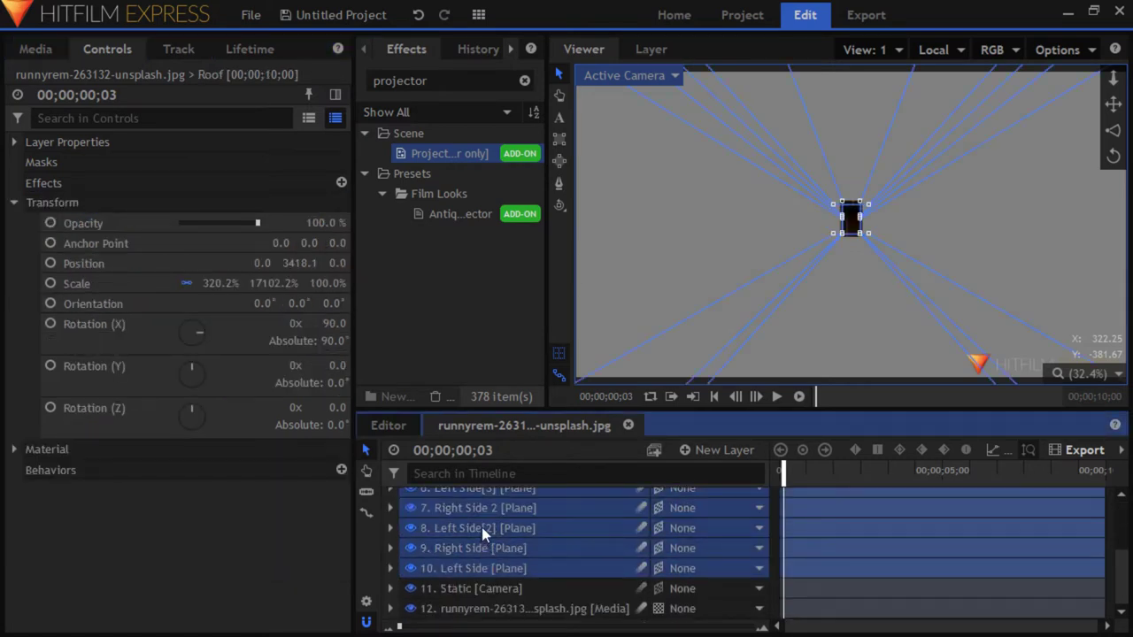
pyautogui.hotkey('ctrl', 'v')
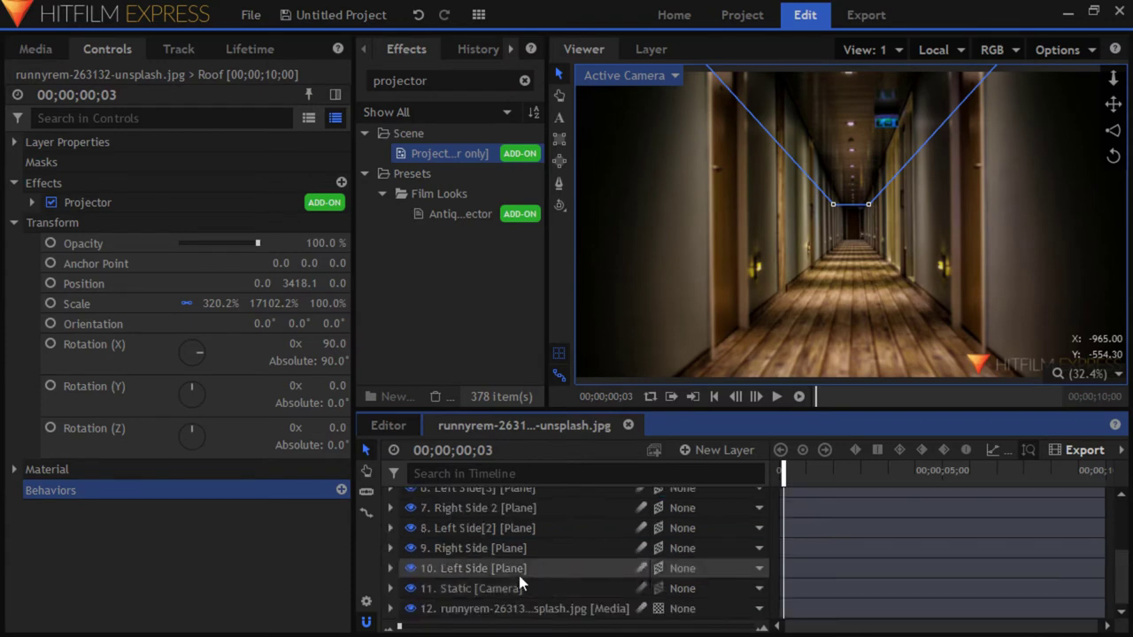
# Add a grade layer at the top of the stack and apply the Cine Style effect to it
pyautogui.scroll(5, 576, 586)
pyautogui.click(725, 513)
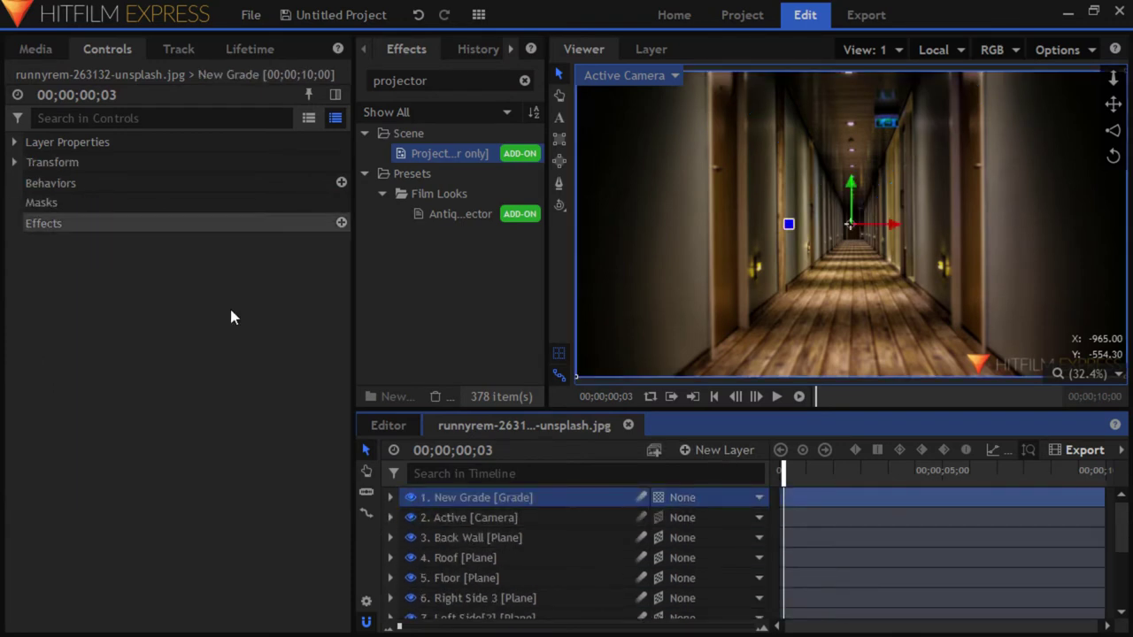
pyautogui.click(525, 80)
pyautogui.write('cin')
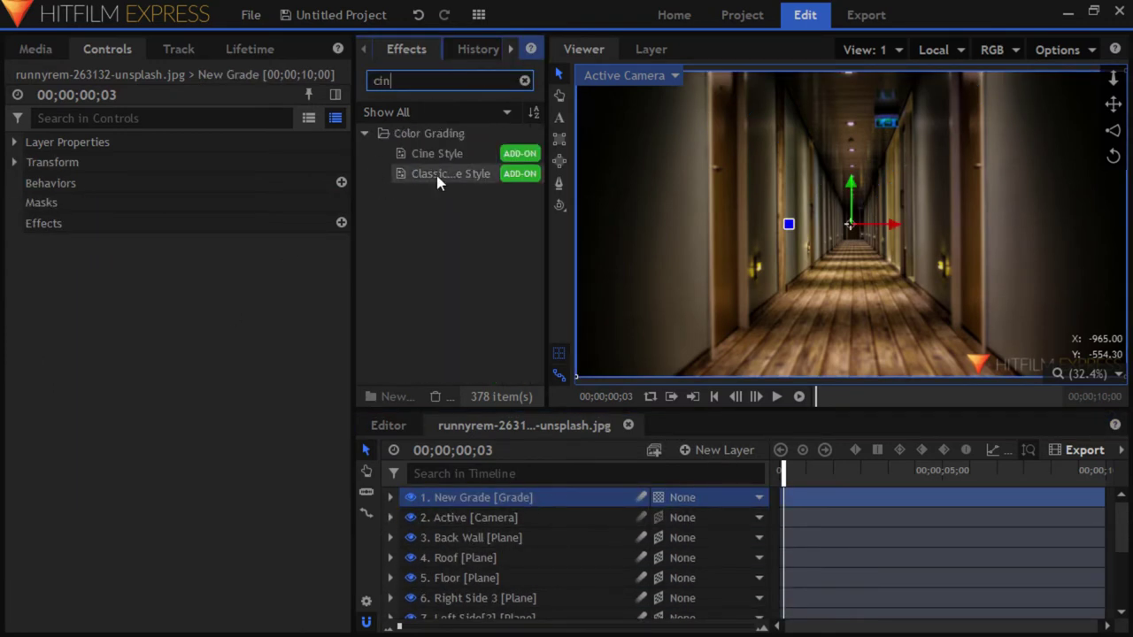
pyautogui.moveTo(463, 499); pyautogui.dragTo(463, 499)
# Find the Shake effect and add it to the New Grade layer
pyautogui.hotkey('ctrl', 'f')
pyautogui.write('sha')
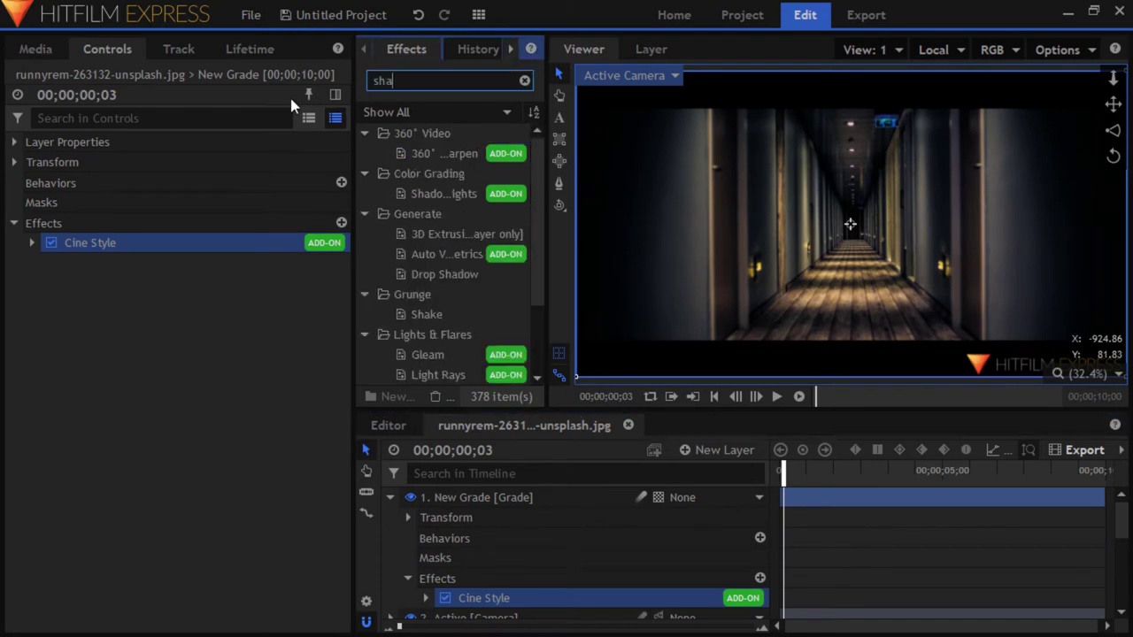
pyautogui.write('ke')
pyautogui.moveTo(441, 152); pyautogui.dragTo(507, 505)
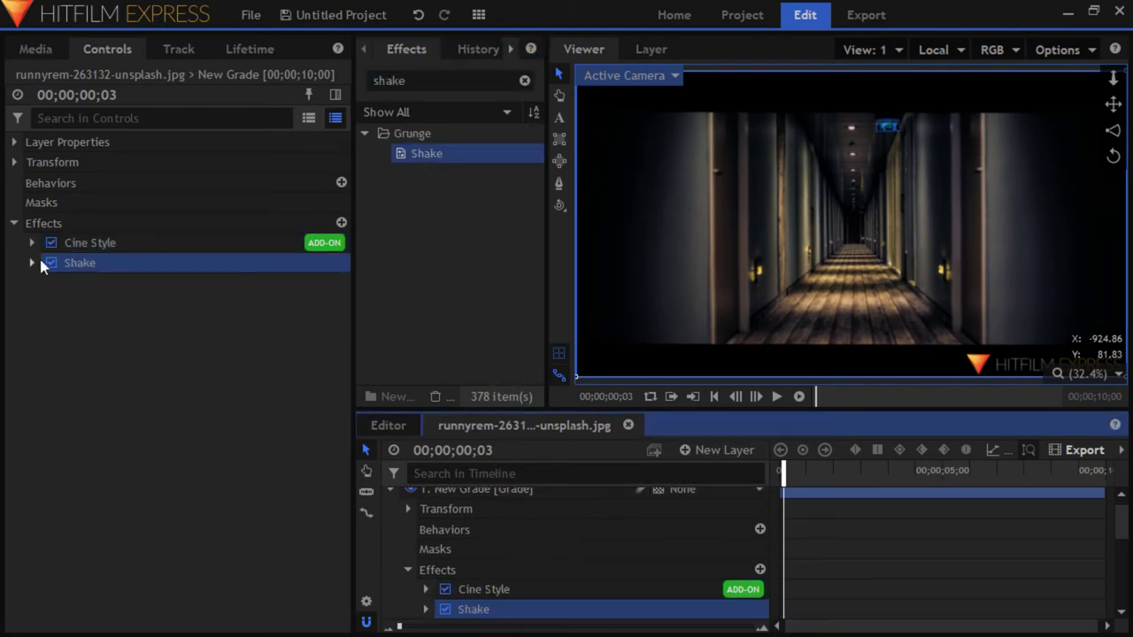
# Set the grade layer's Shake effect to Seed 2 and Smooth 1.0
pyautogui.click(341, 280)
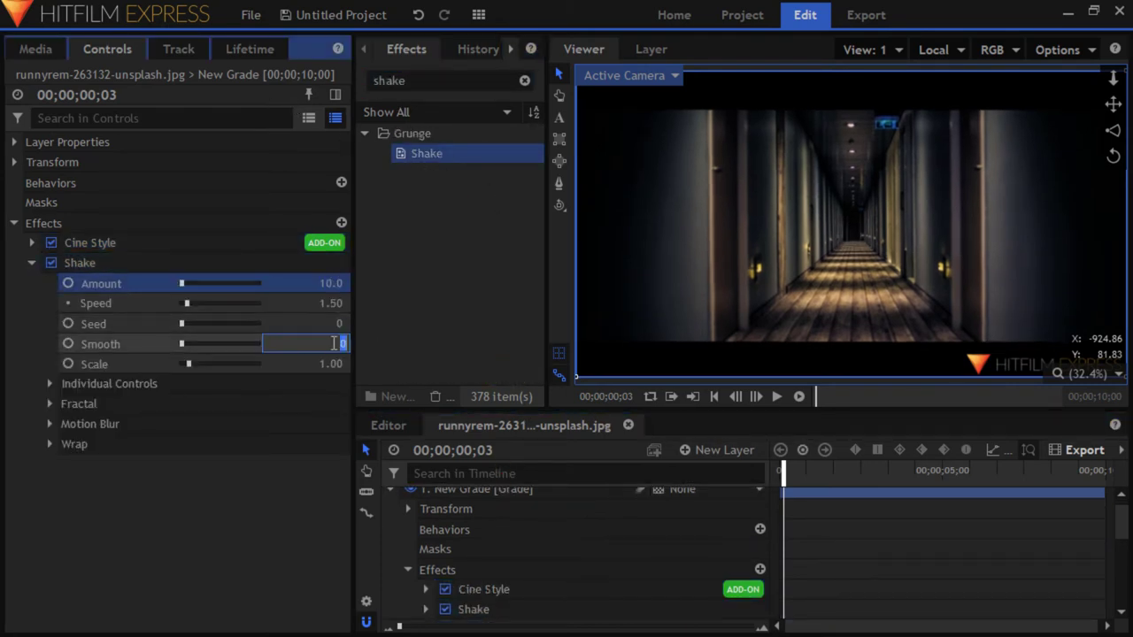
pyautogui.write('2')
pyautogui.press('Return')
pyautogui.click(542, 533)
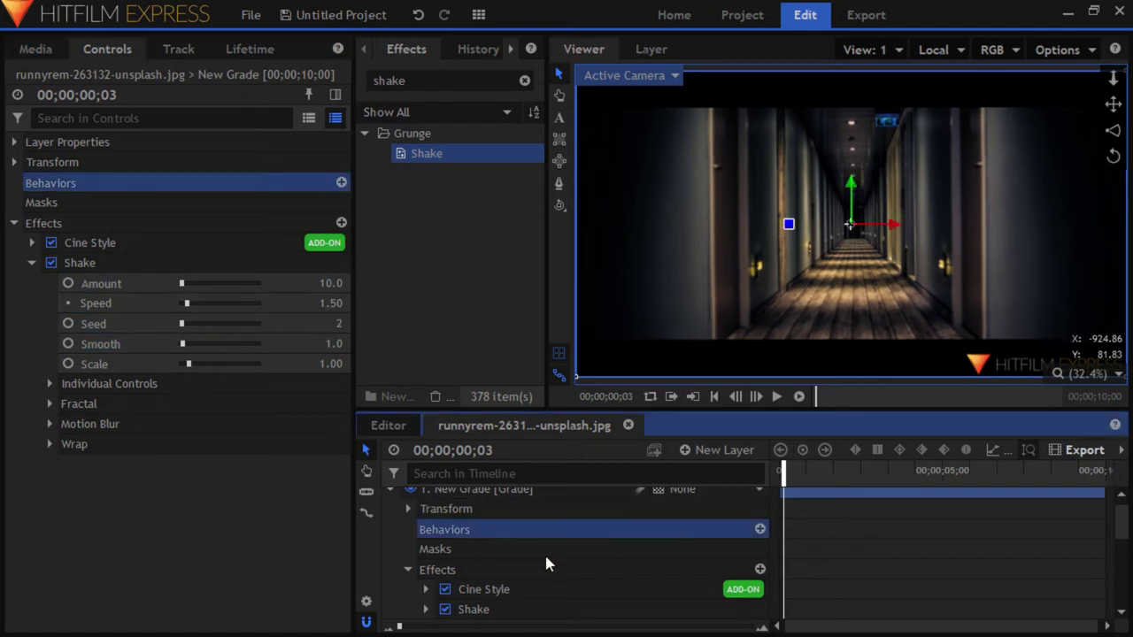
# Keyframe the Active camera's position from the first to the last frame, ending at Z -5778.3, and preview the move
pyautogui.click(391, 490)
pyautogui.scroll(1, 478, 545)
pyautogui.click(462, 520)
pyautogui.click(15, 182)
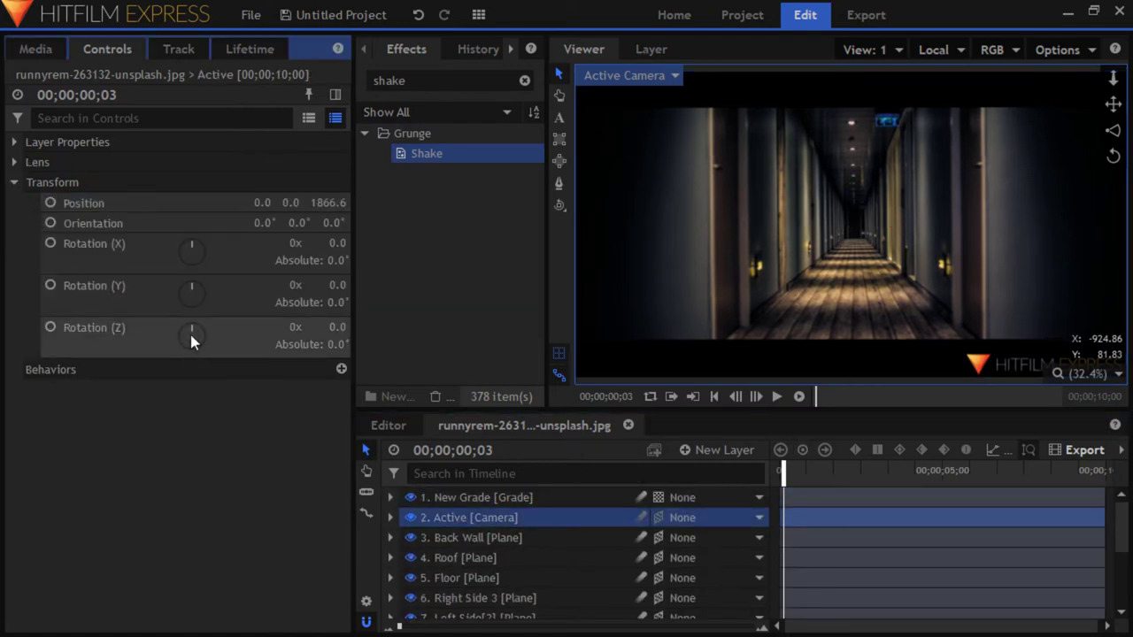
pyautogui.click(51, 202)
pyautogui.press('End')
pyautogui.moveTo(331, 204); pyautogui.dragTo(4, 203)
pyautogui.moveTo(848, 398); pyautogui.dragTo(695, 403)
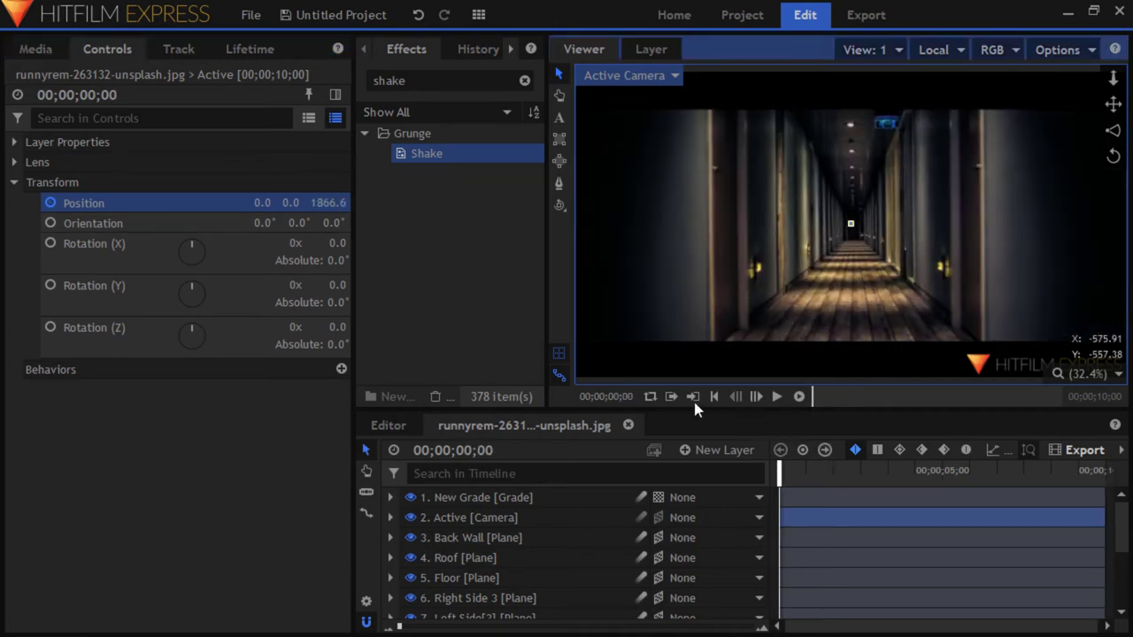
pyautogui.click(798, 397)
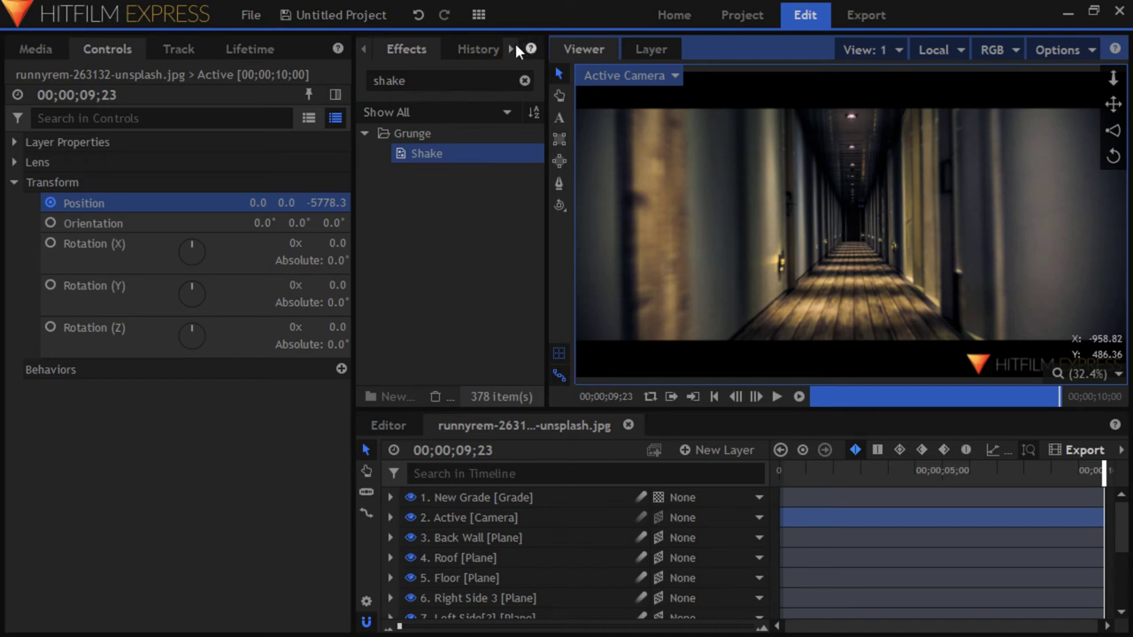
# Dock the Effects panel group beneath Controls and resize the workspace to enlarge the viewer
pyautogui.moveTo(485, 48); pyautogui.dragTo(137, 315)
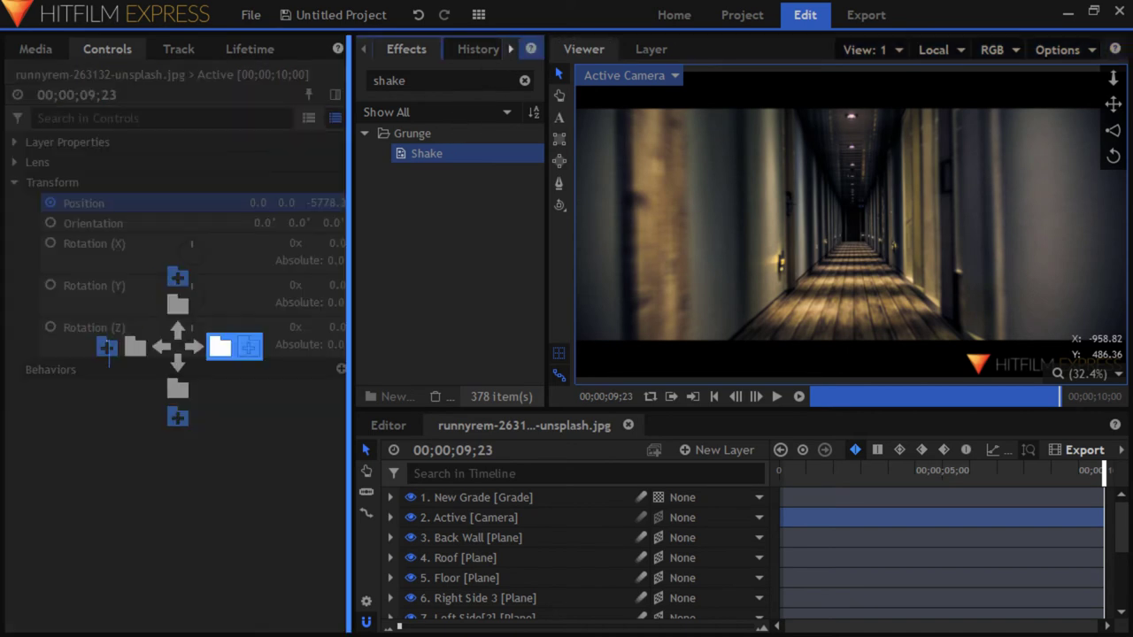
pyautogui.moveTo(28, 428); pyautogui.dragTo(32, 423)
pyautogui.moveTo(358, 273); pyautogui.dragTo(180, 274)
pyautogui.moveTo(492, 484); pyautogui.dragTo(491, 546)
# Play the hallway camera animation from the first frame in the enlarged viewer
pyautogui.press('Home')
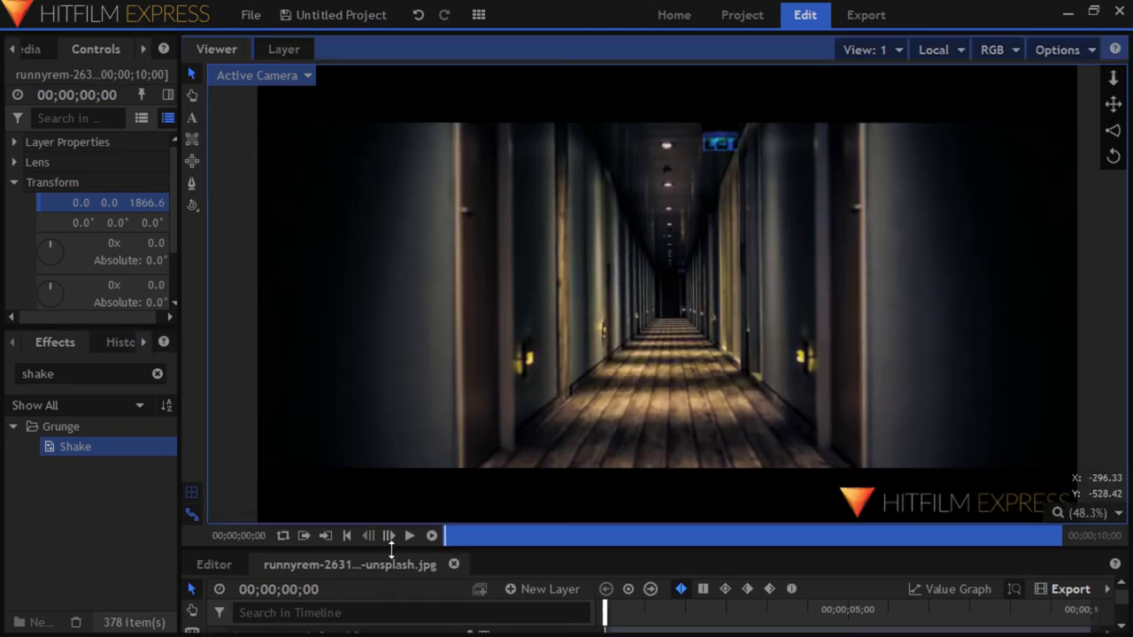
pyautogui.click(410, 536)
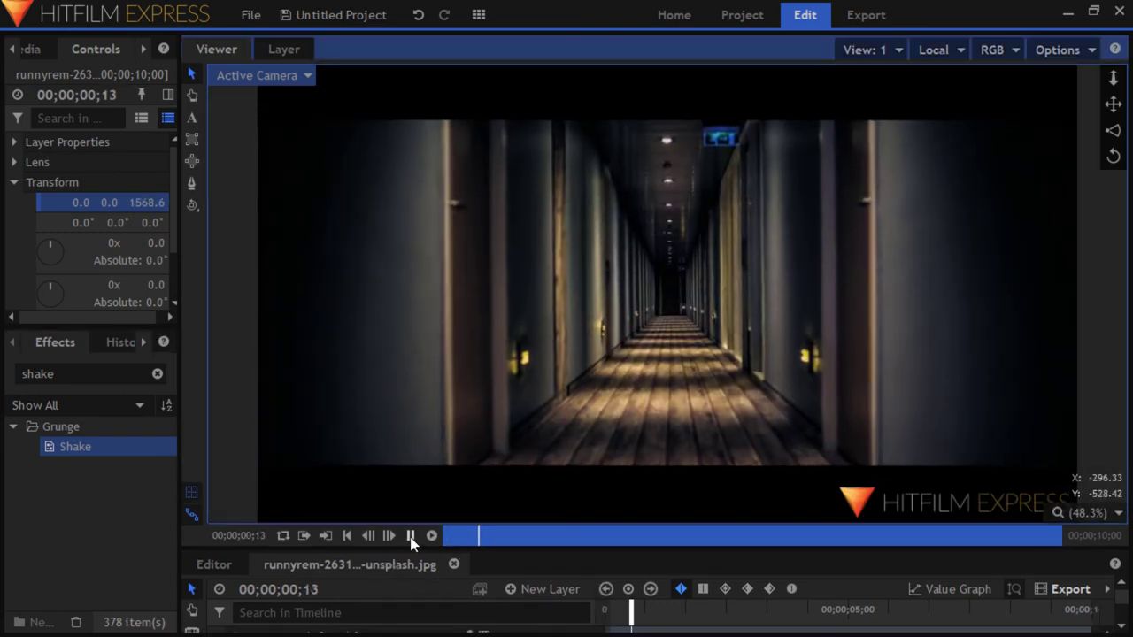